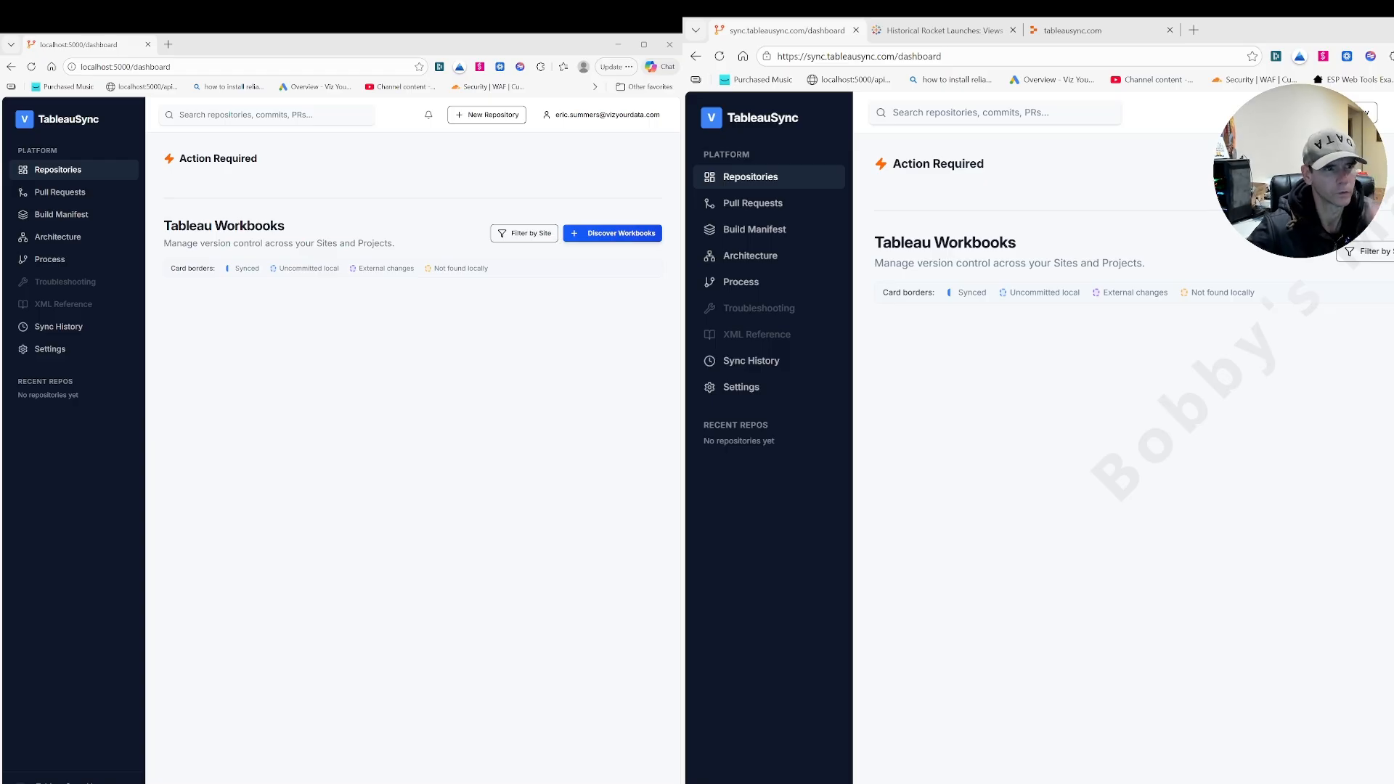
- Find the Superbowl Outcomes 1967-2019 workbook among the Tableau Cloud/Server workbooks and download it
click(606, 230)
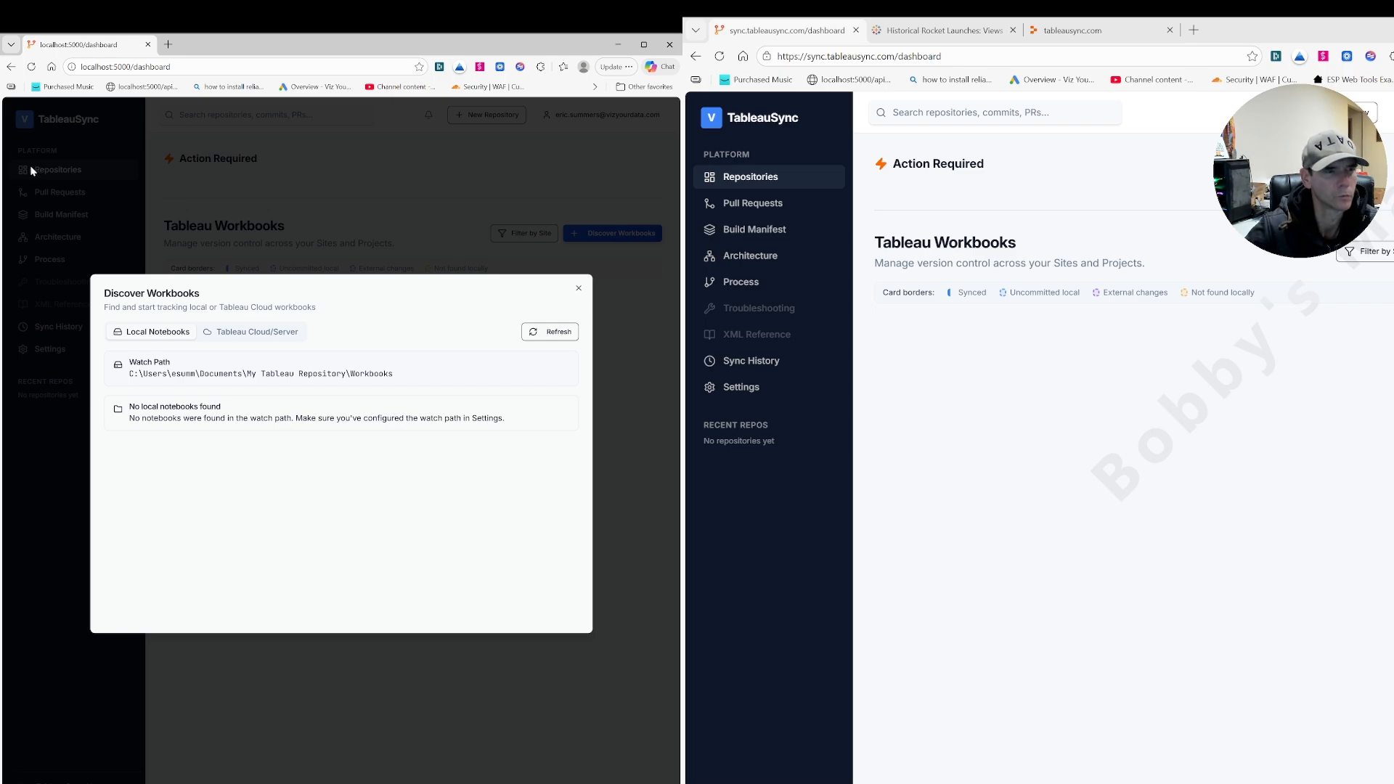
click(269, 338)
scroll(362, 550, down, 2)
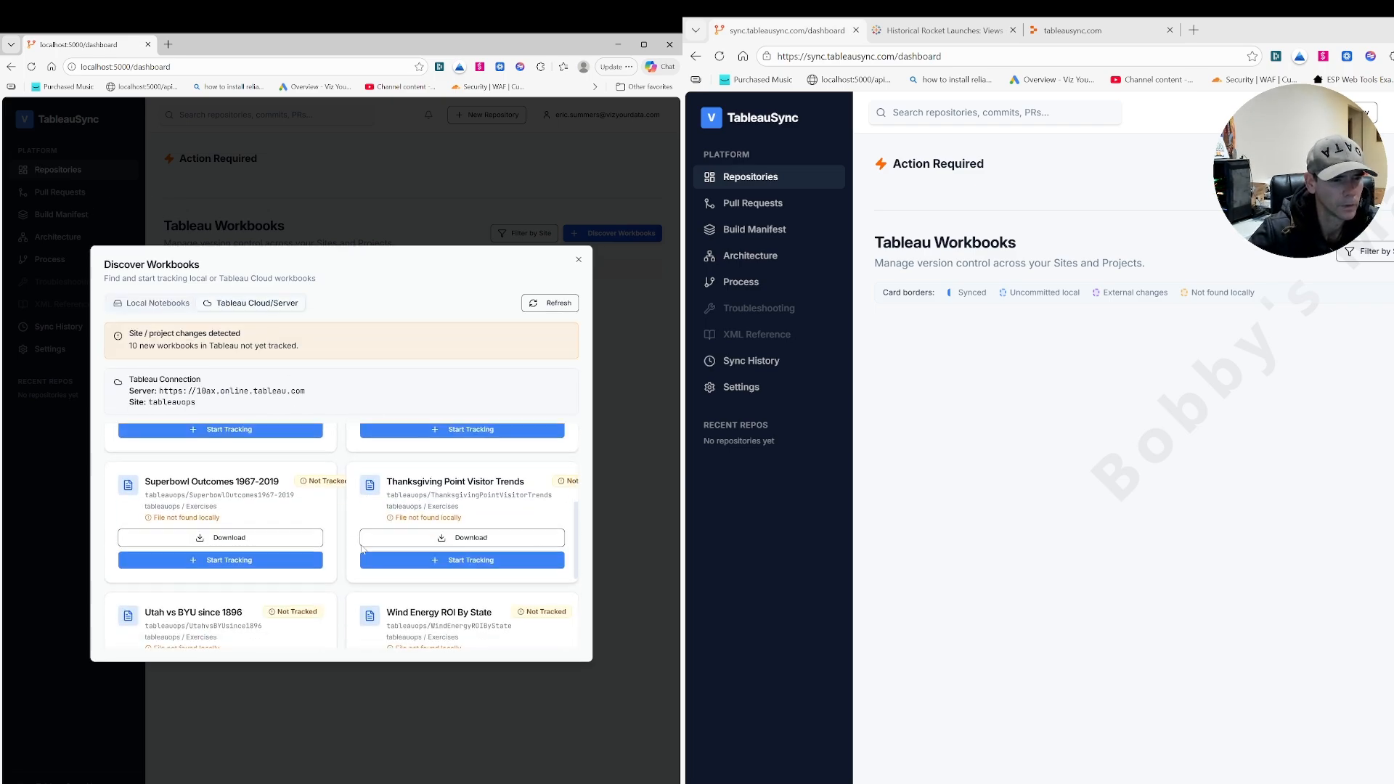
click(244, 545)
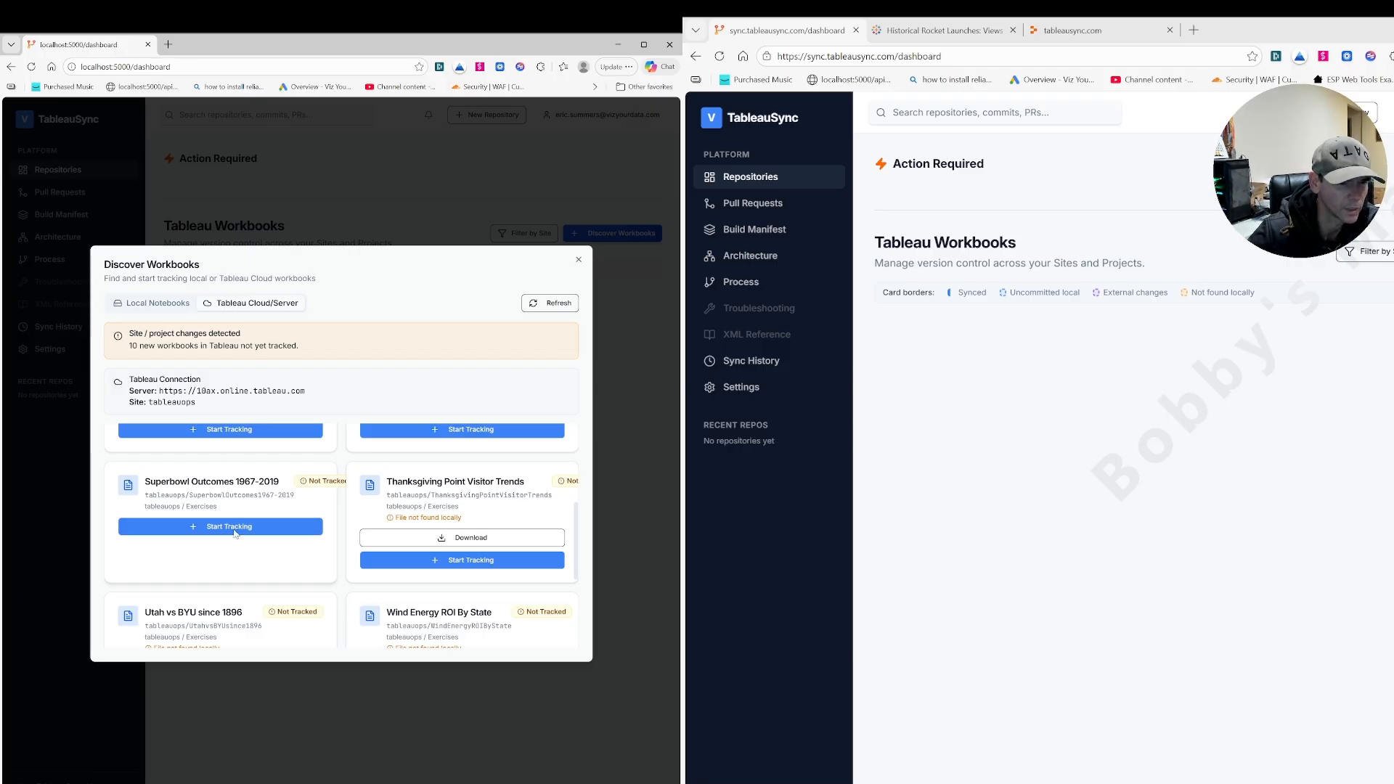
- Start tracking the downloaded Superbowl Outcomes 1967-2019 workbook and open its repository
click(215, 533)
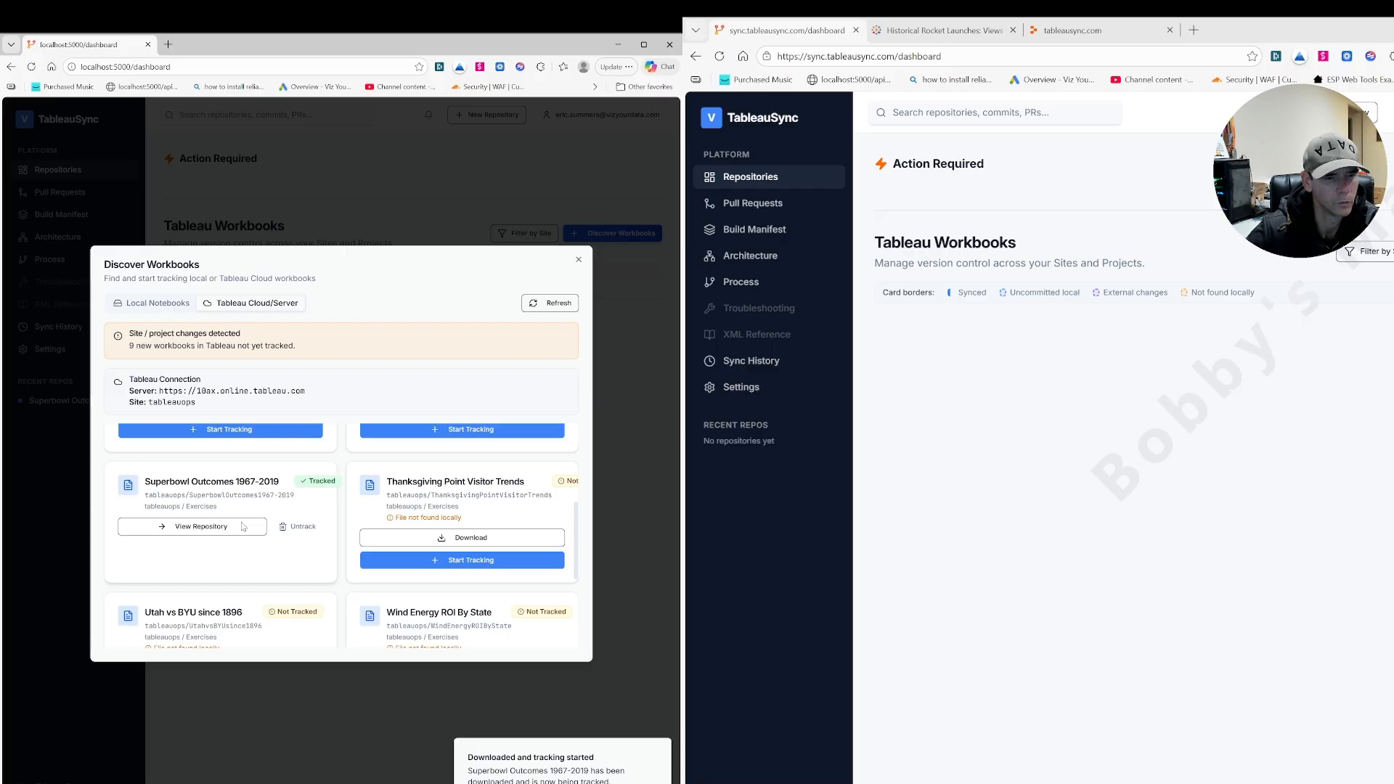
click(579, 260)
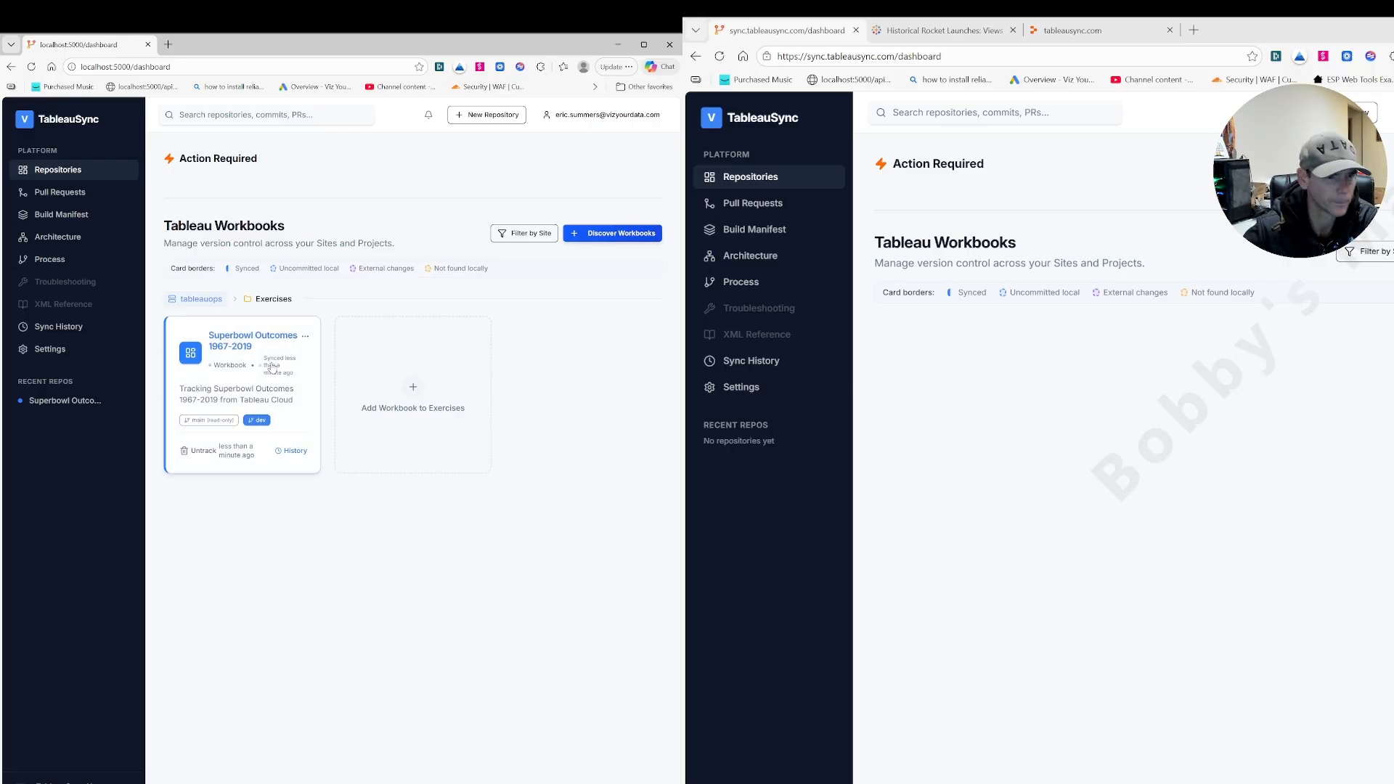
click(262, 377)
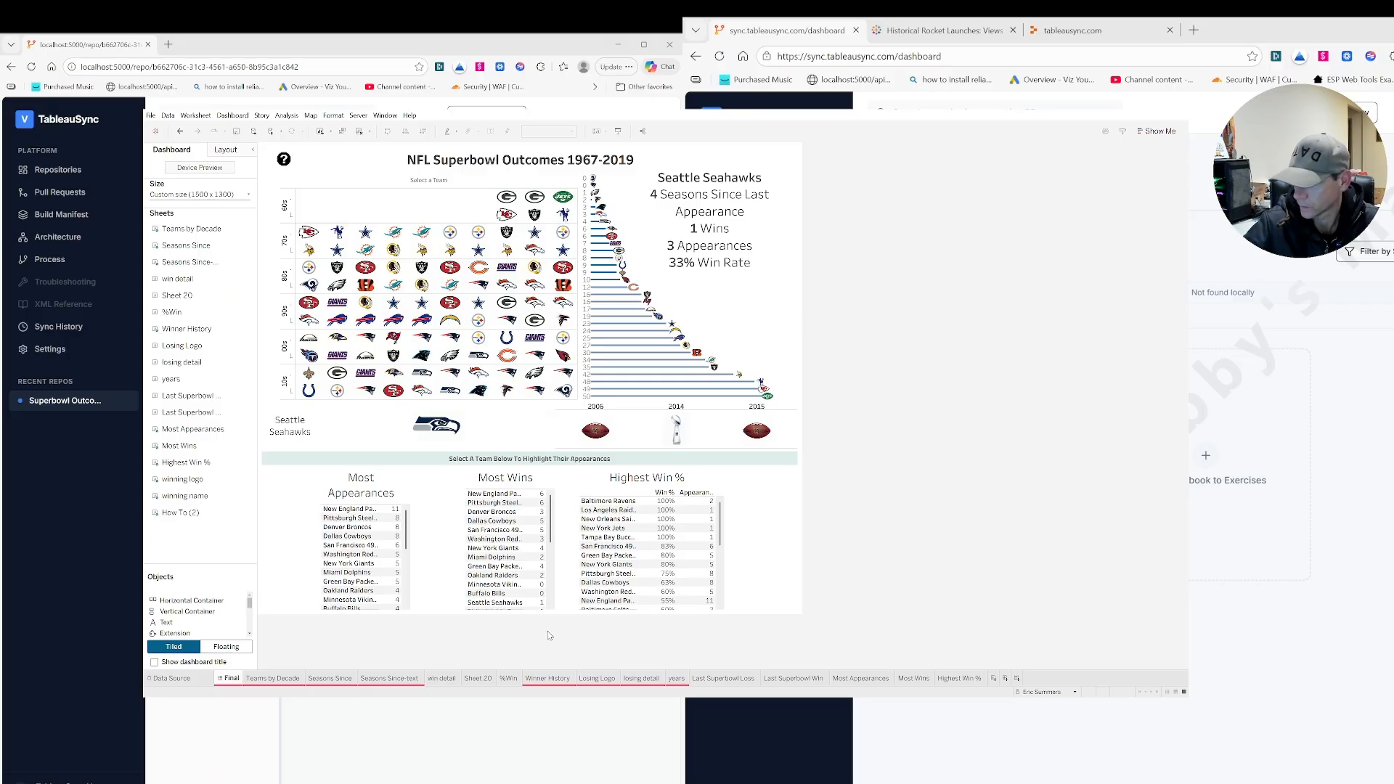
- In the workbook open in Tableau Desktop, rename the worksheet Sheet 20 as "teams"
click(478, 678)
double_click(478, 680)
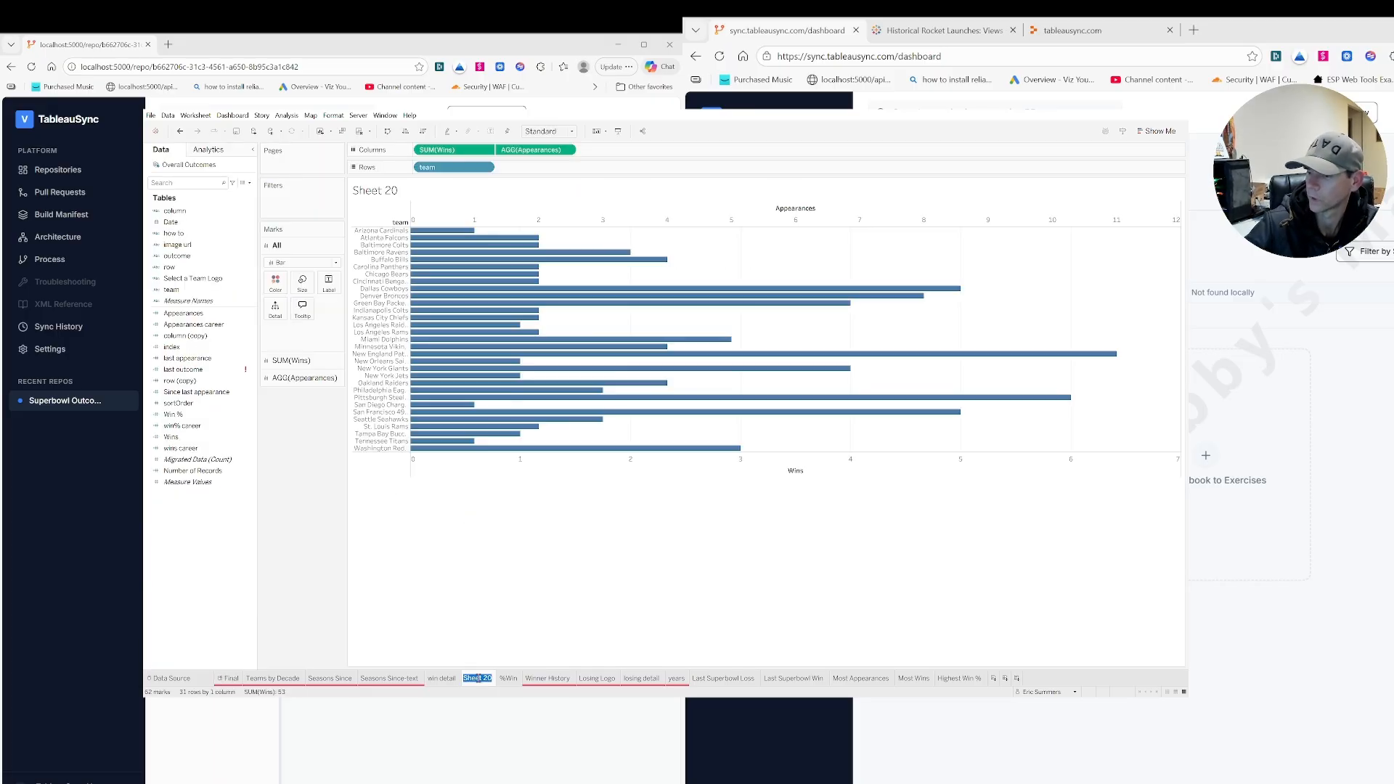
text(te)
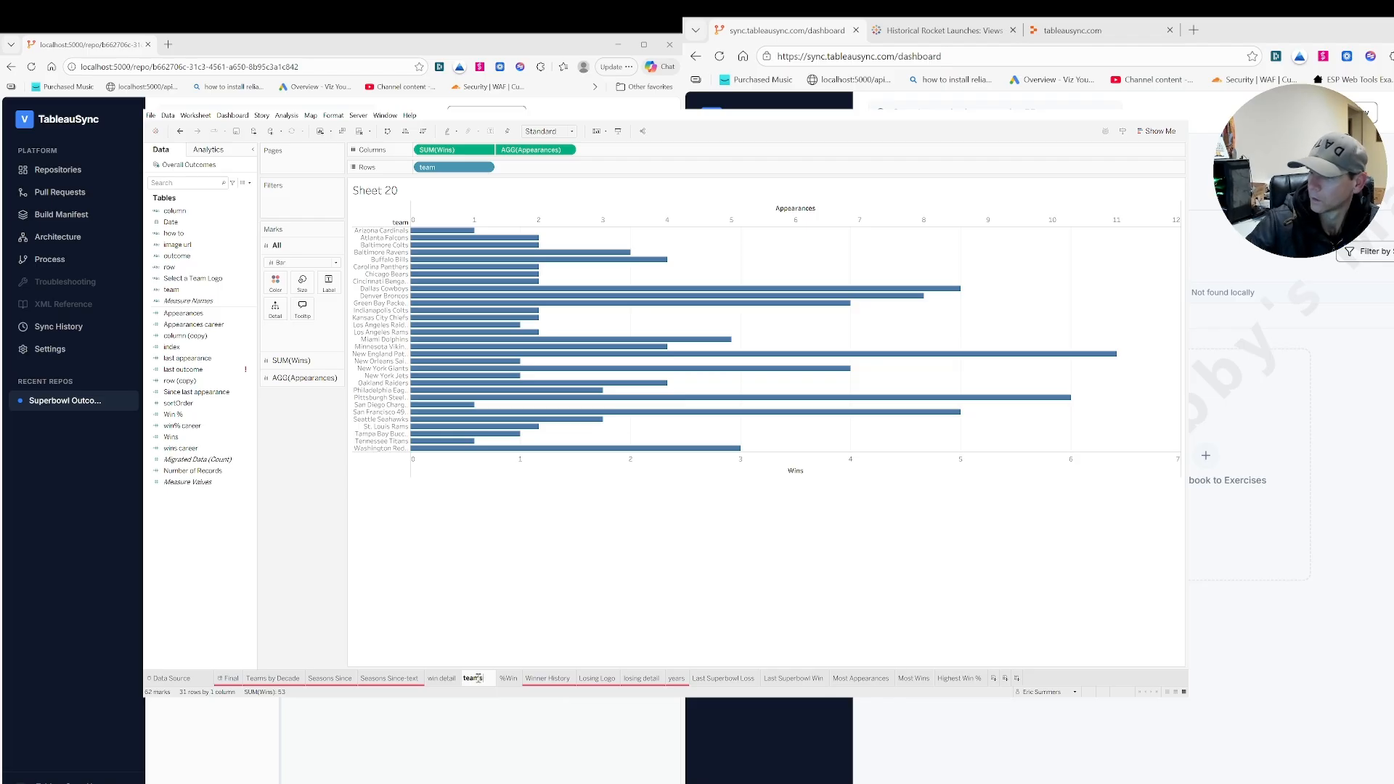
text(ams)
key(Return)
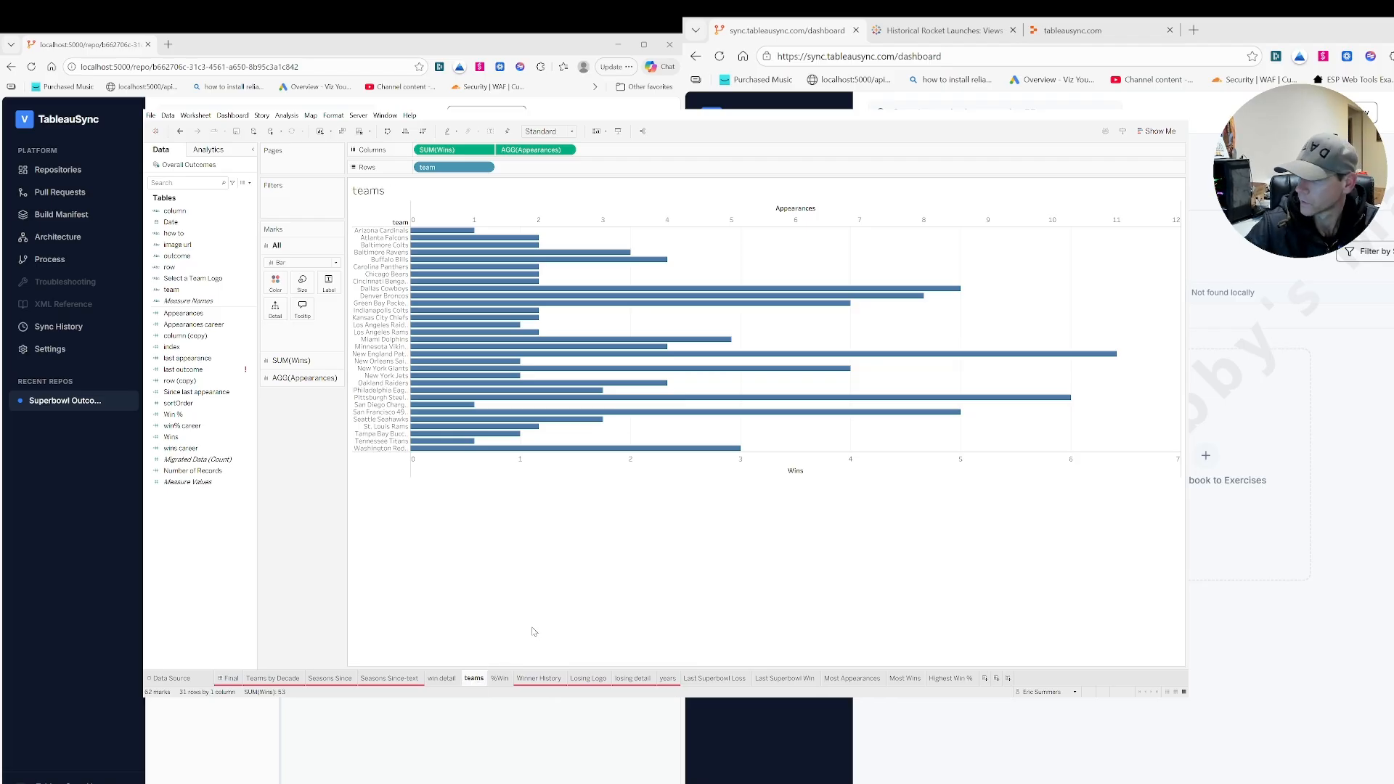
- Add a blank worksheet to the Superbowl workbook and name it "New sheet"
click(986, 679)
double_click(989, 680)
text(New)
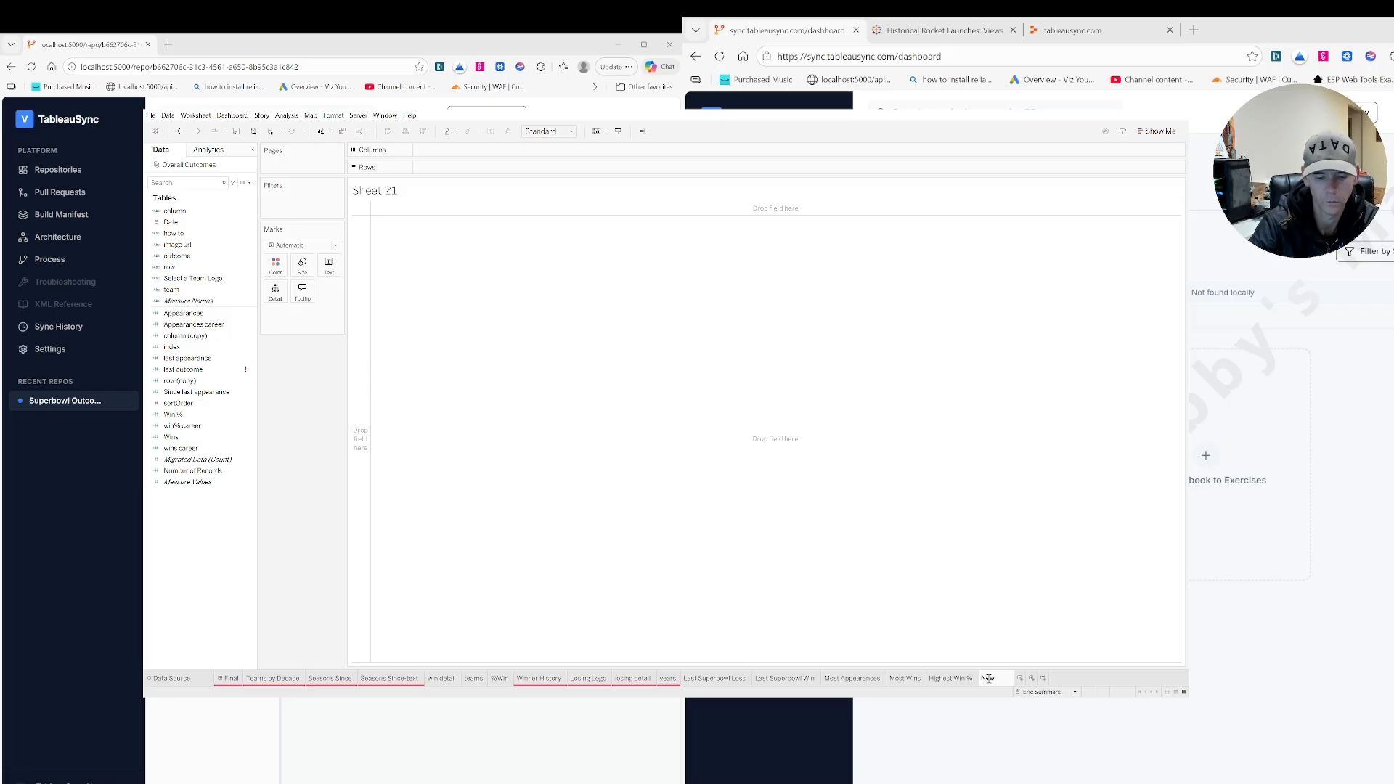
text( sheet)
key(Return)
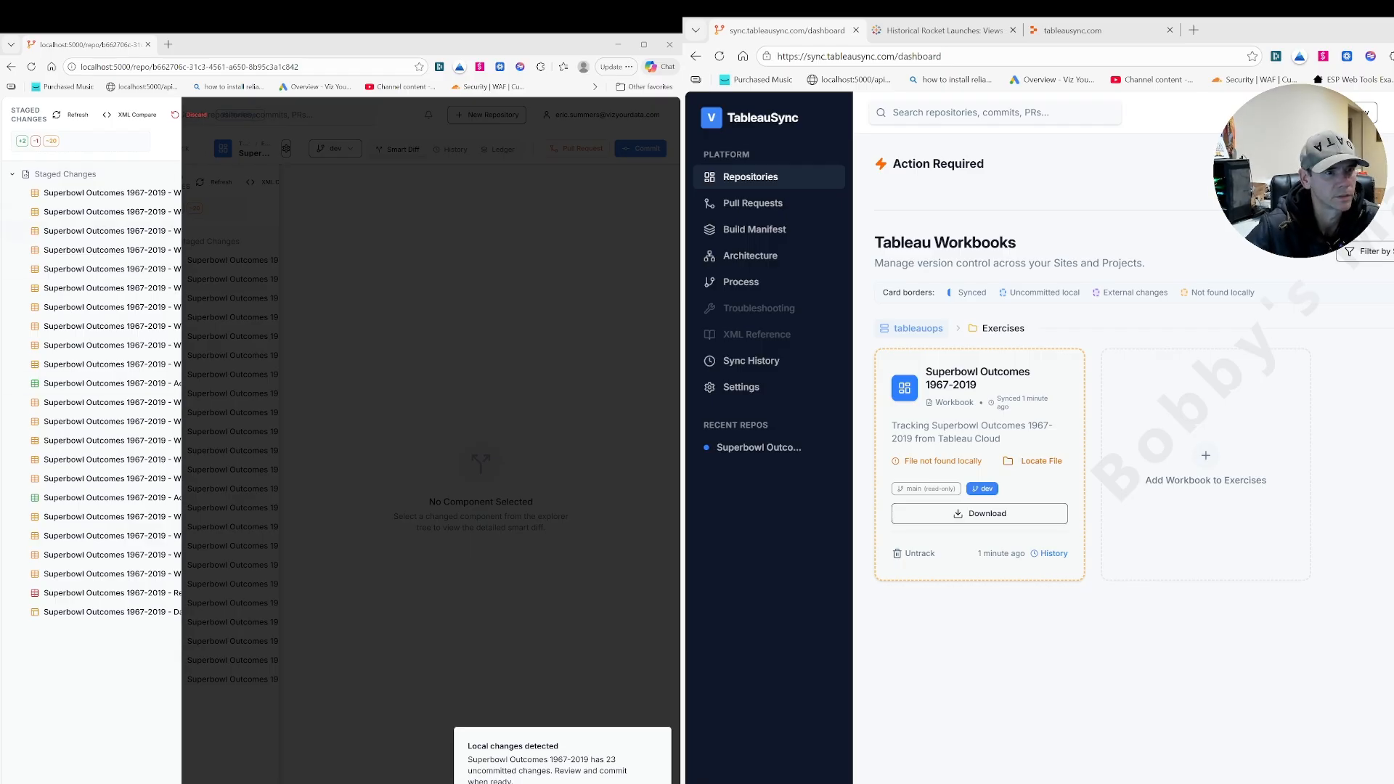
- In TableauSync, review the staged changes of the modified worksheets, including %Win, How To and How To (2), with the change list widened
click(136, 195)
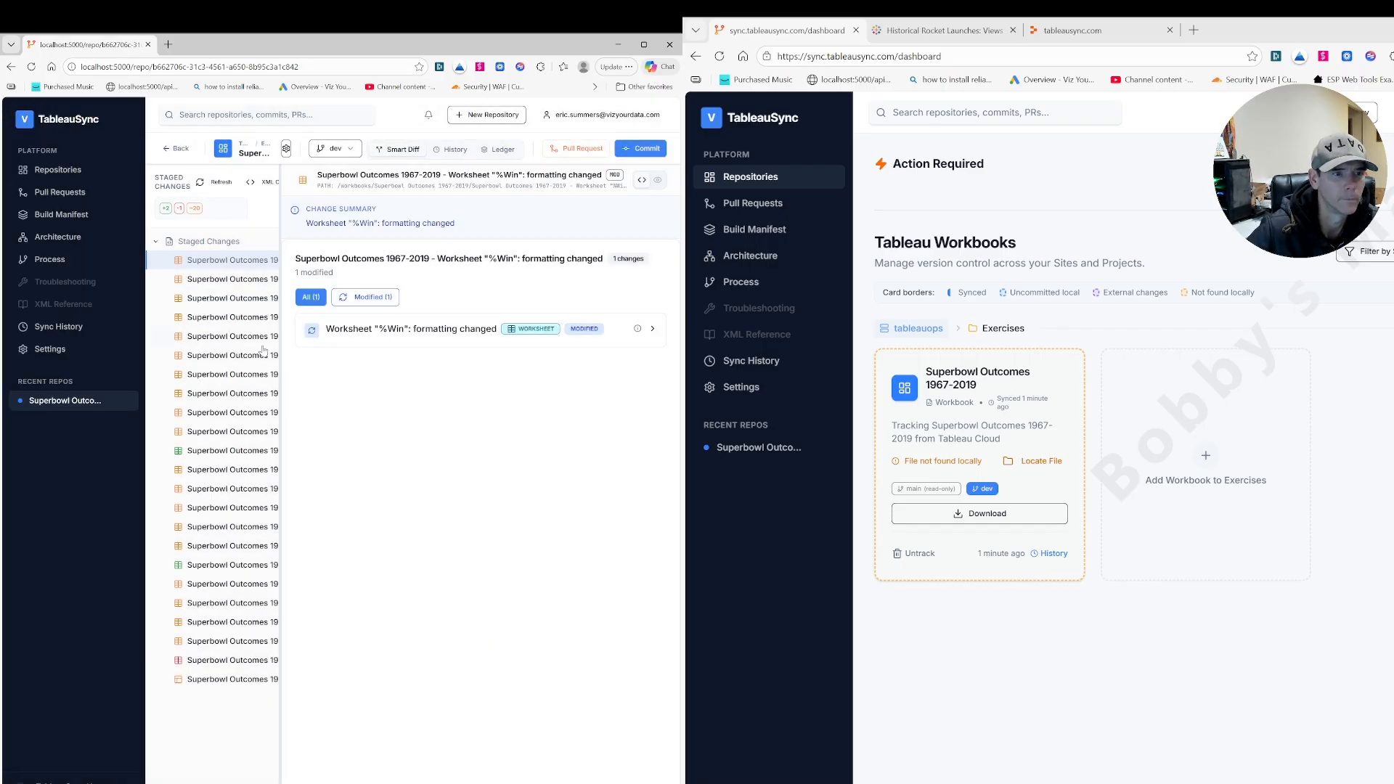
drag(280, 289, 361, 292)
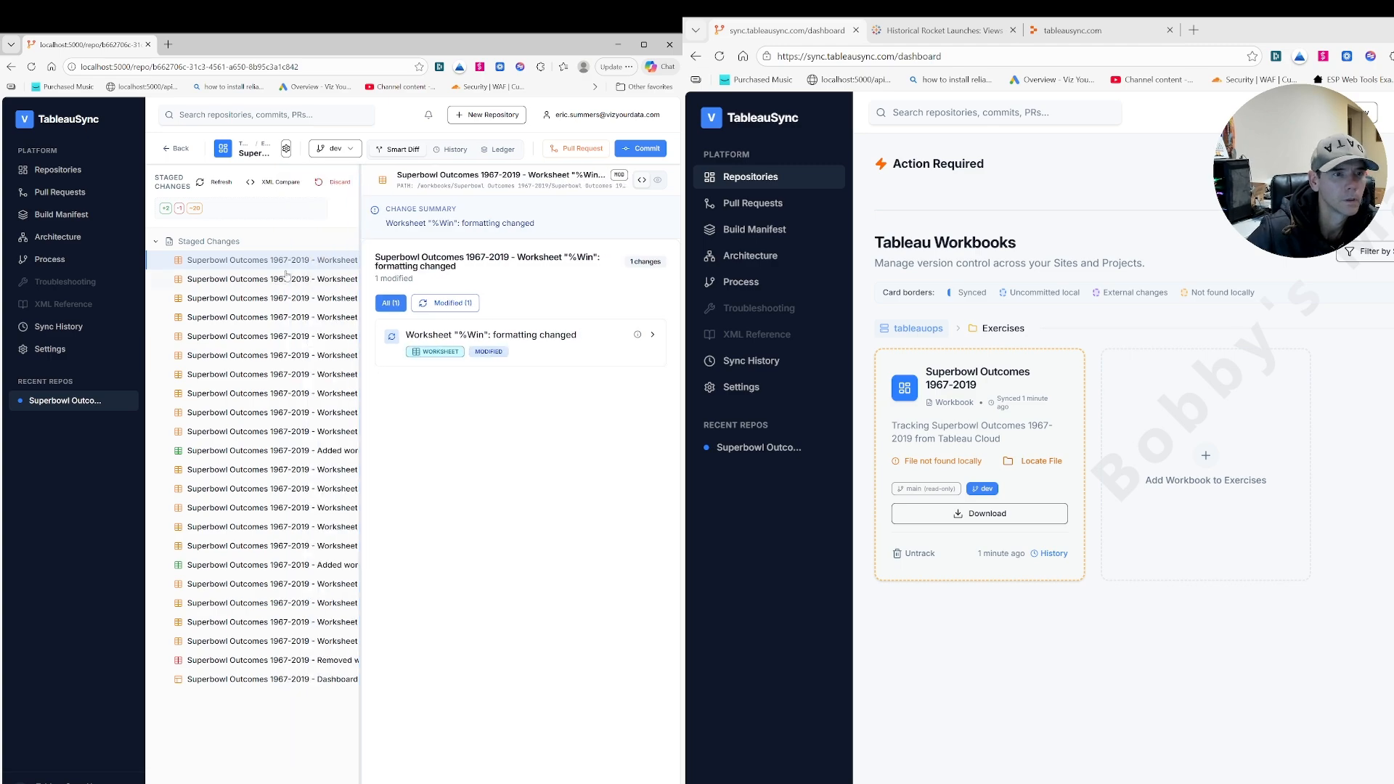
click(206, 280)
click(209, 299)
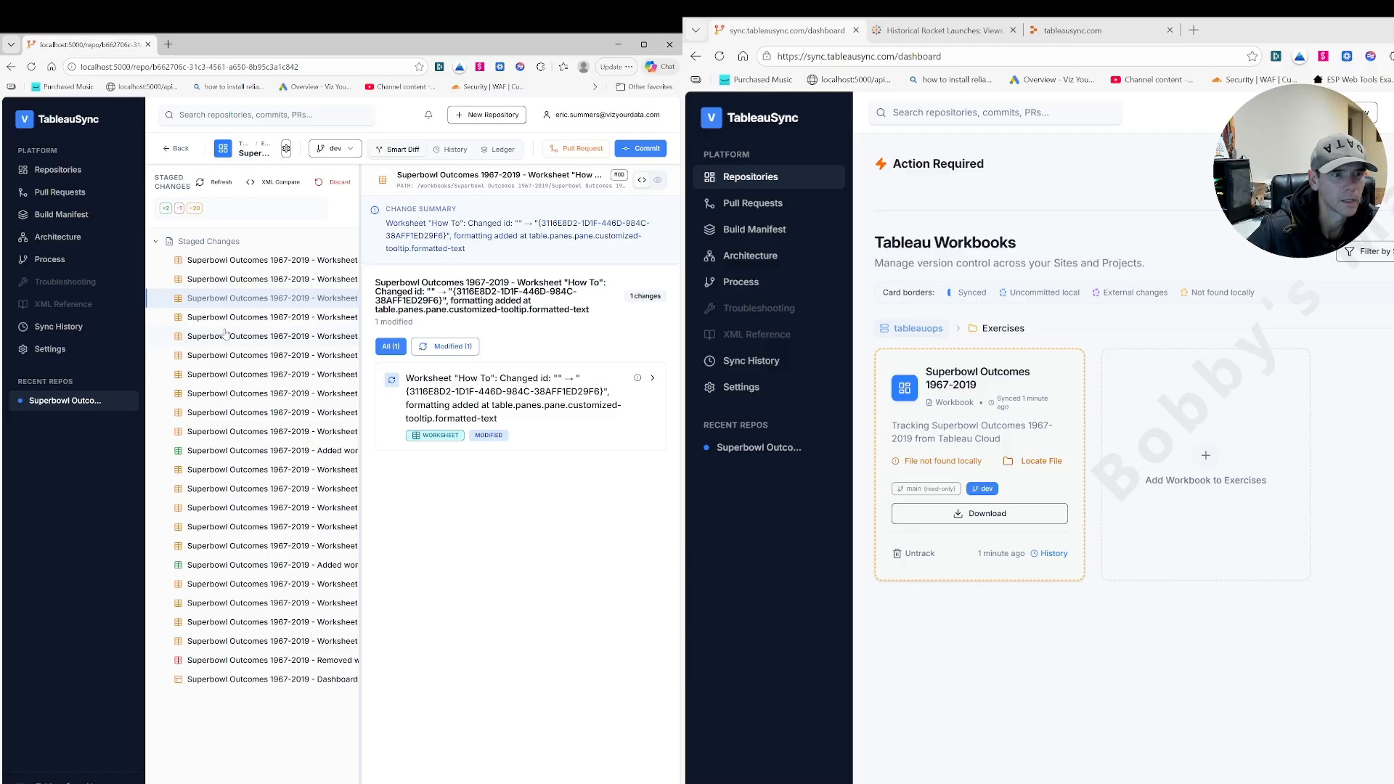
click(226, 323)
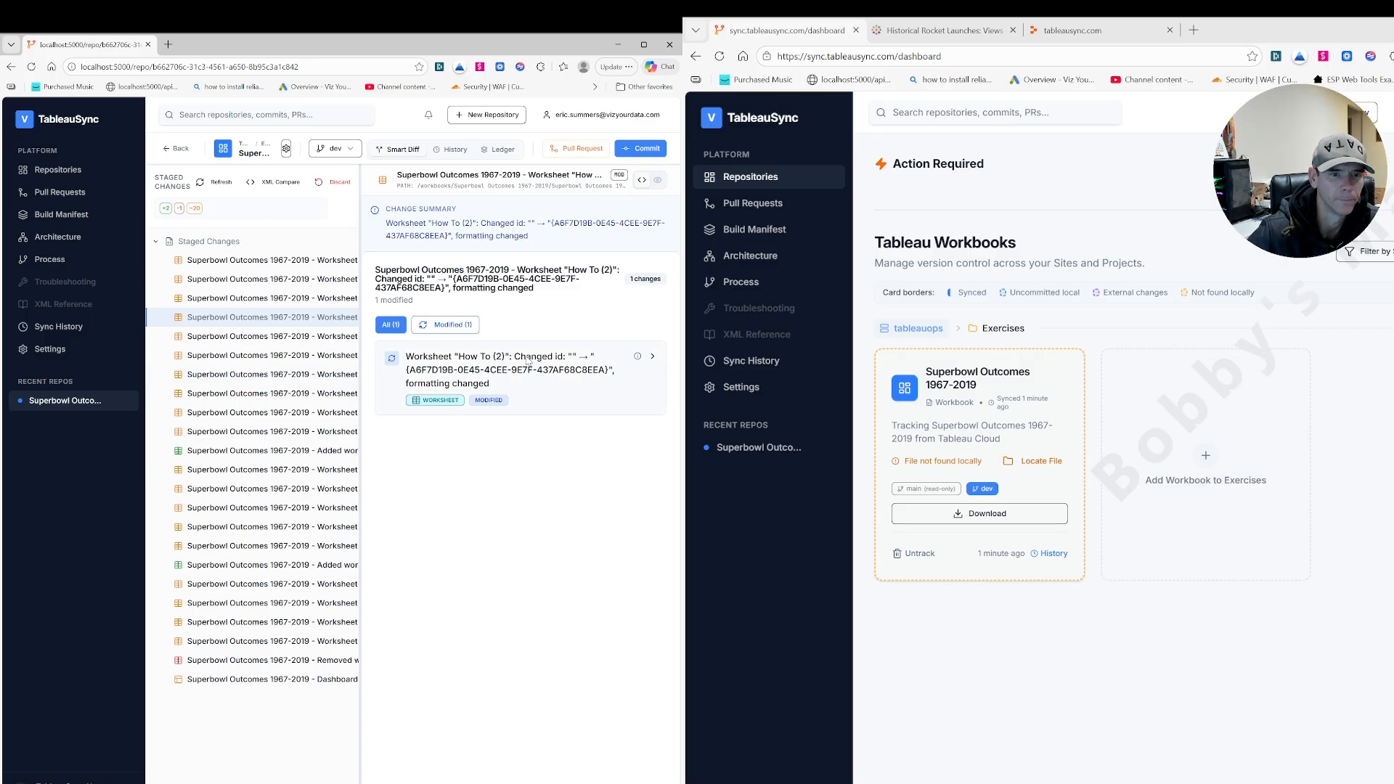
- Examine the staged entries for the added worksheets "New sheet" and "teams" and the removed worksheet "Sheet 20"
click(288, 451)
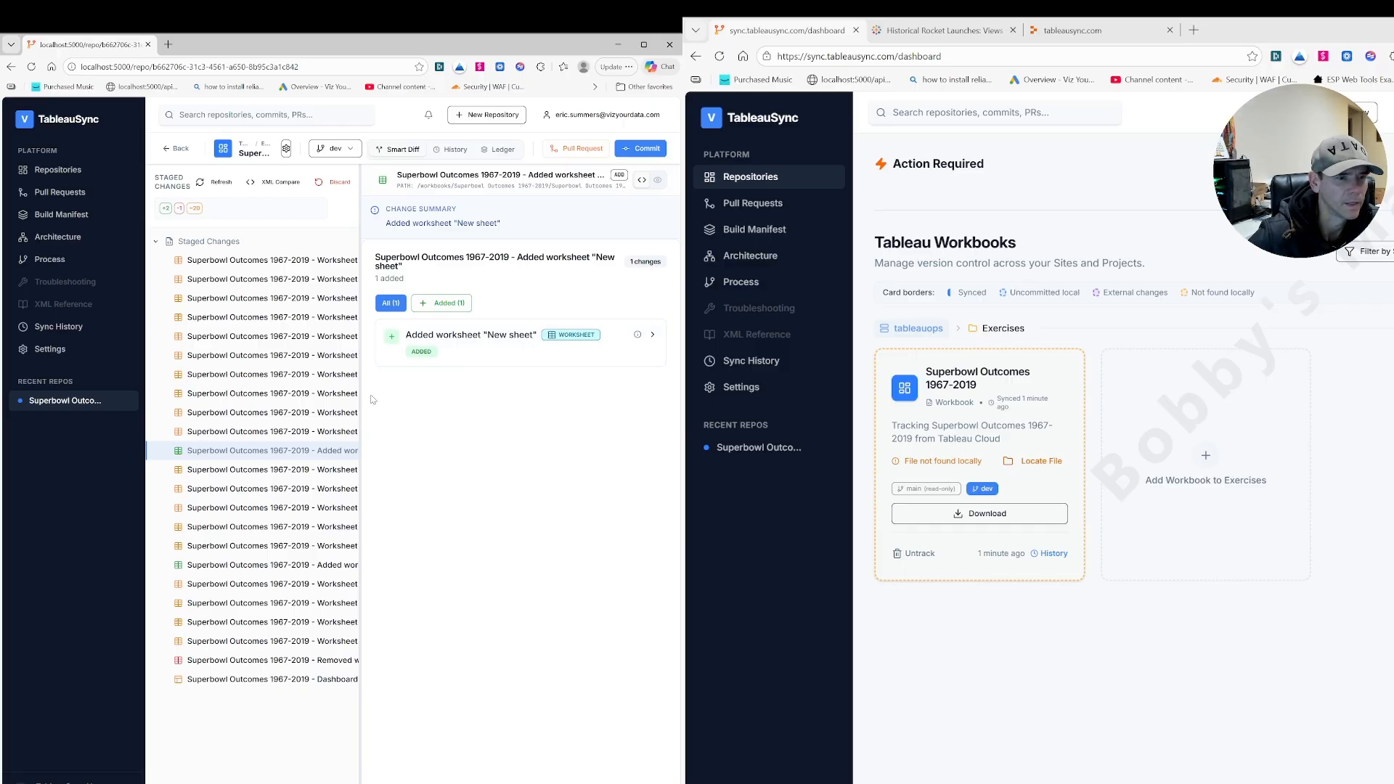
click(240, 565)
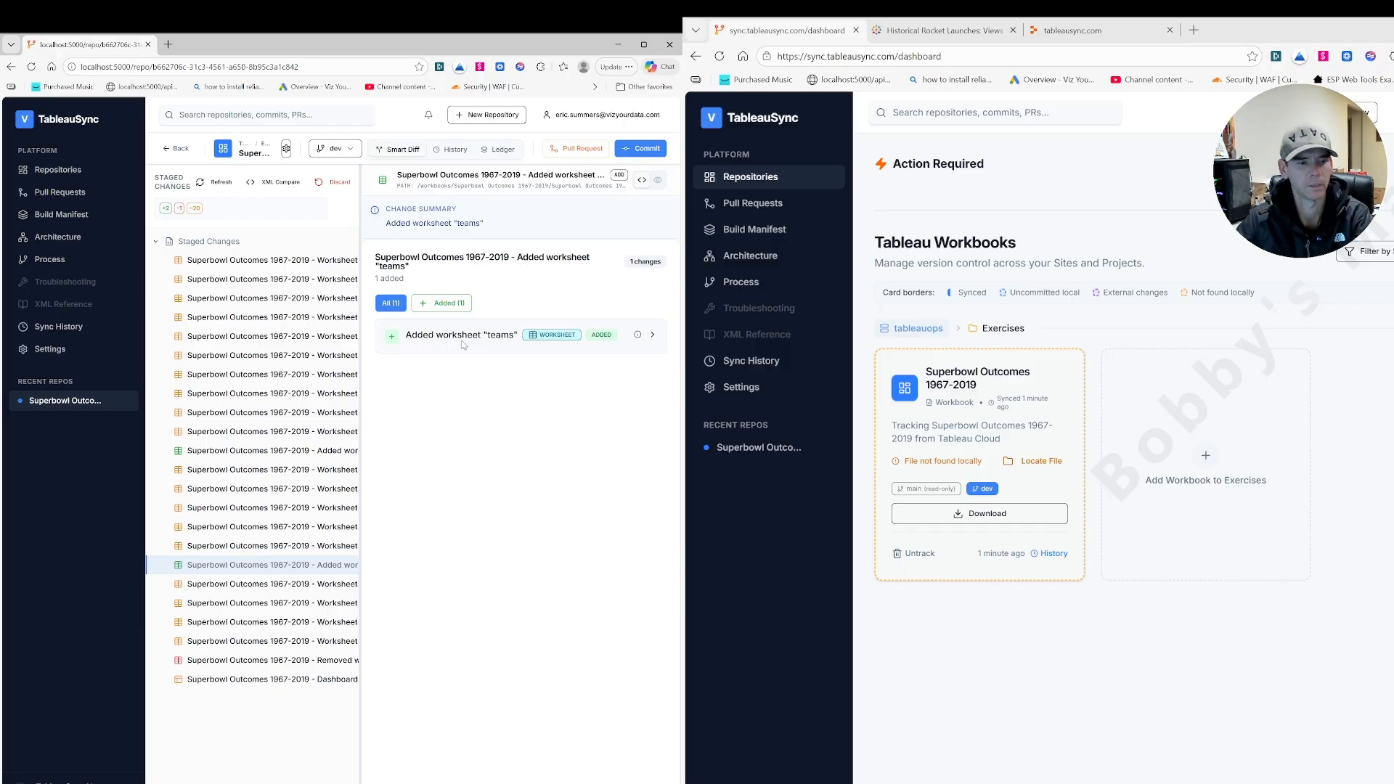
click(294, 663)
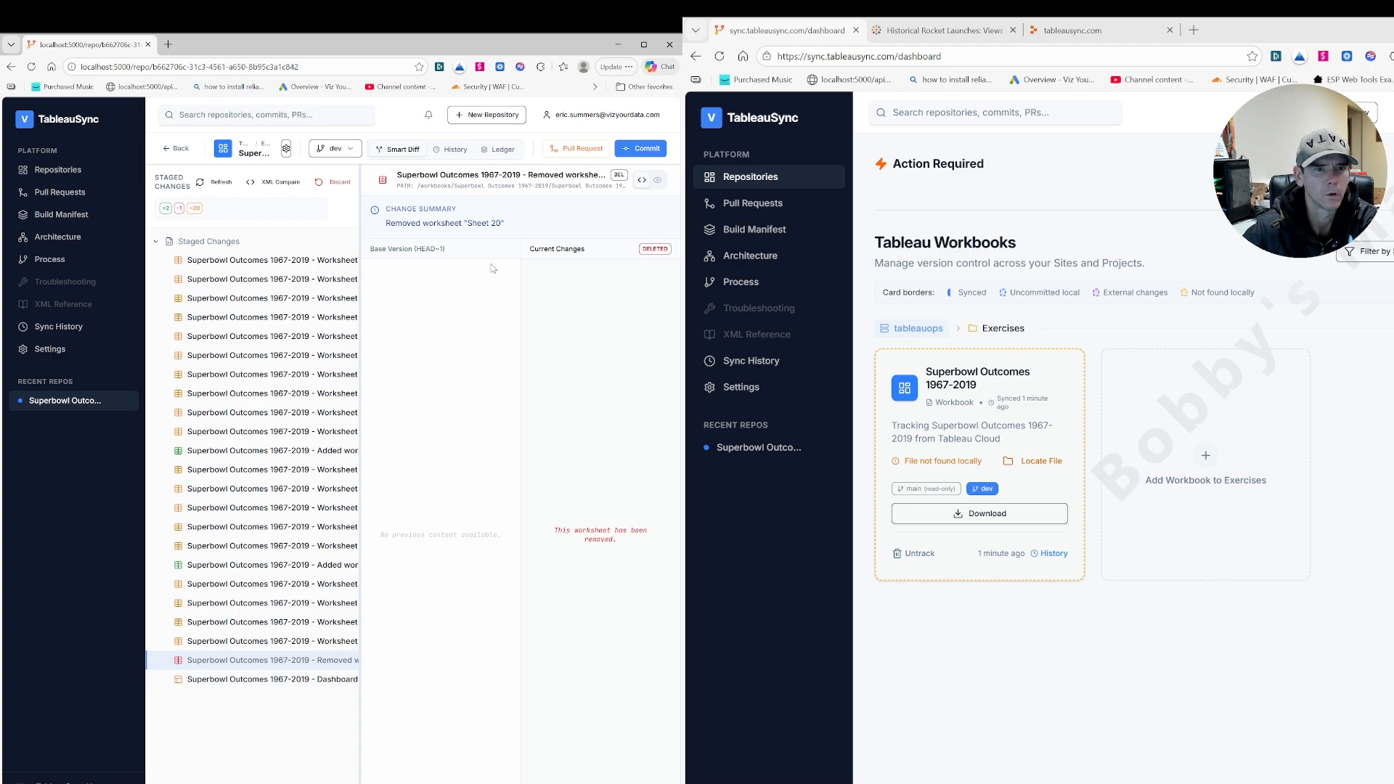
click(262, 566)
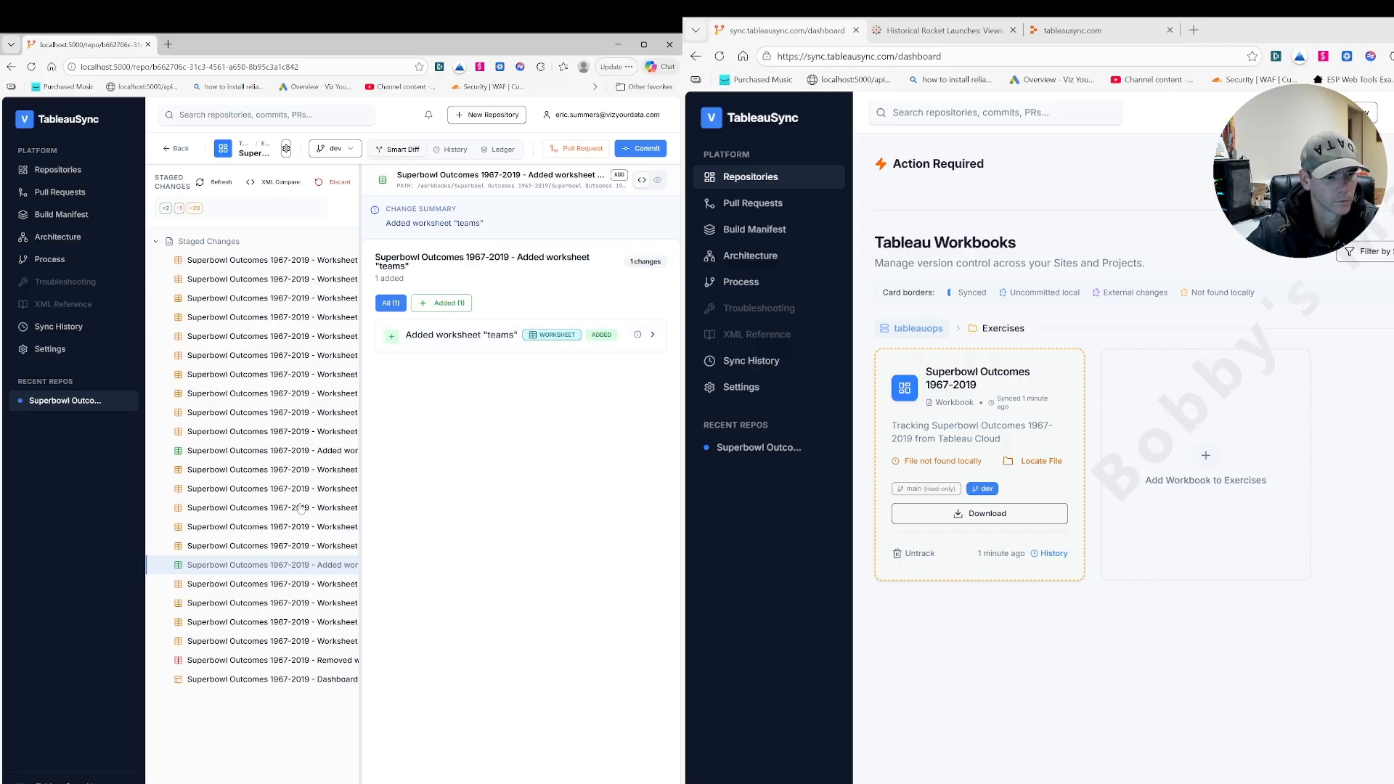
- Inspect the staged change summary of the Final dashboard and its visual preview
click(301, 679)
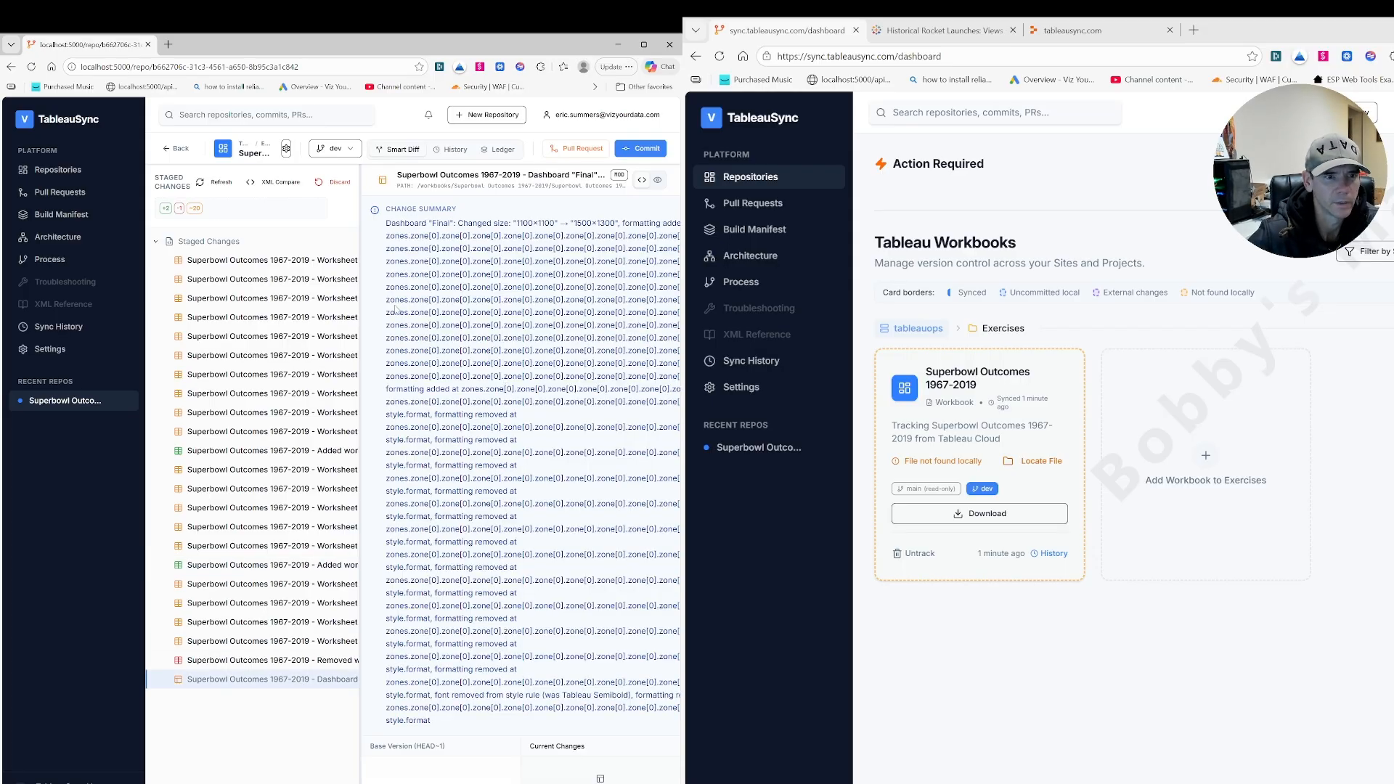
drag(360, 310, 254, 305)
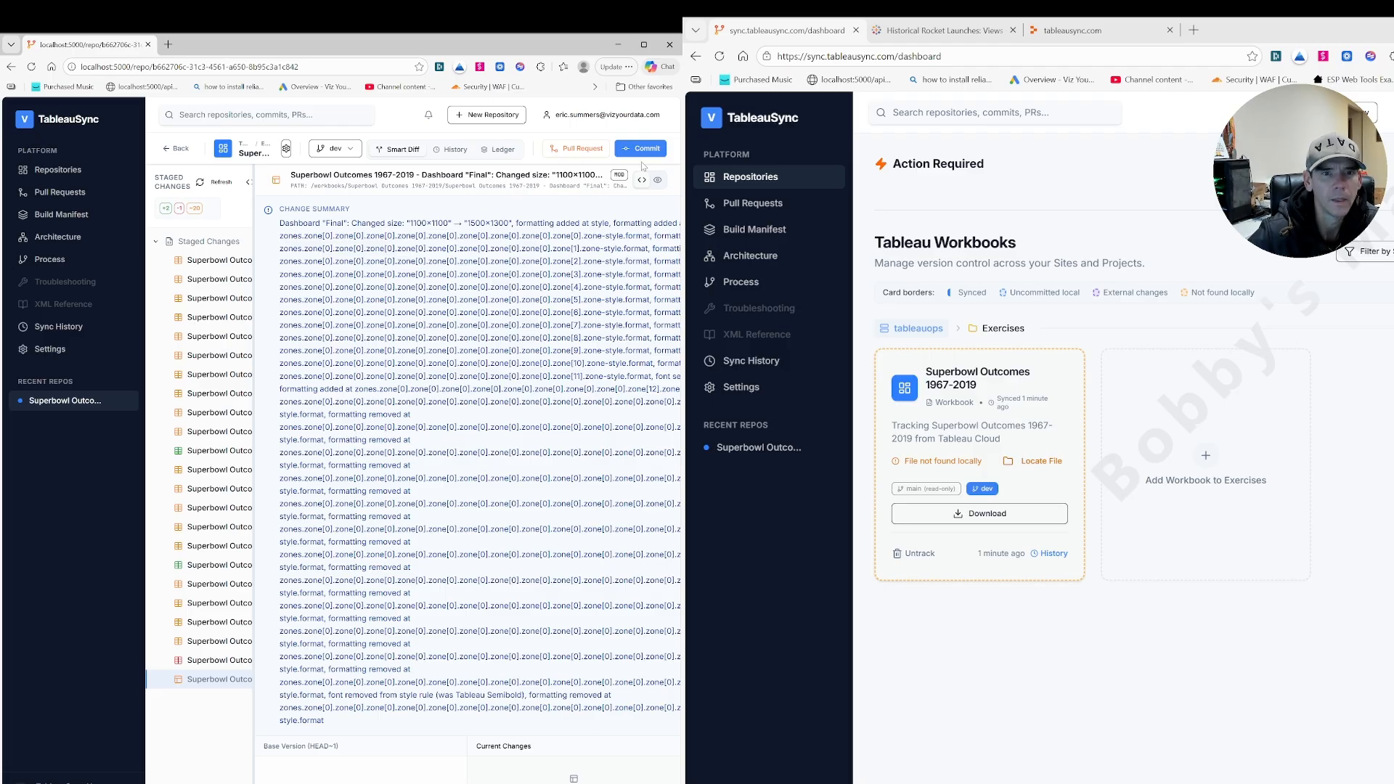
click(658, 180)
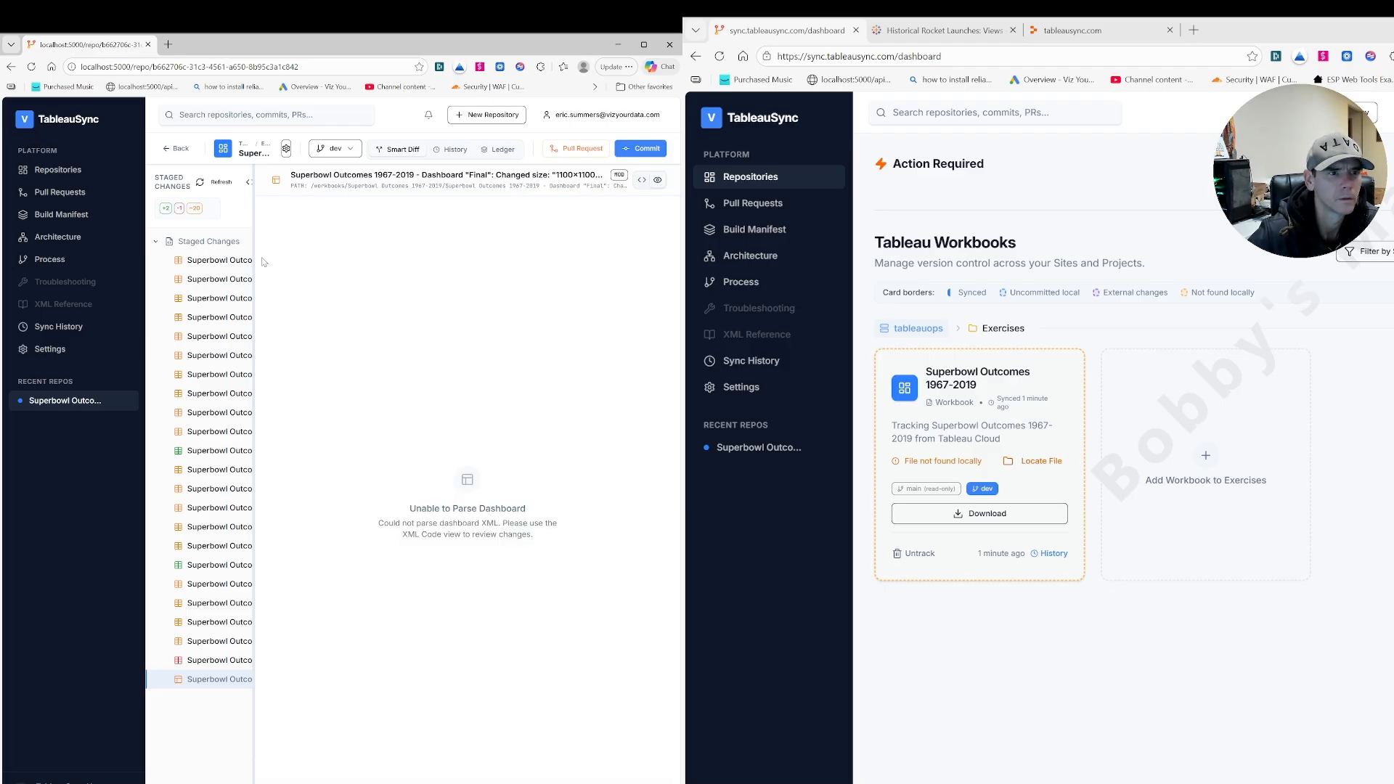
drag(254, 256, 286, 266)
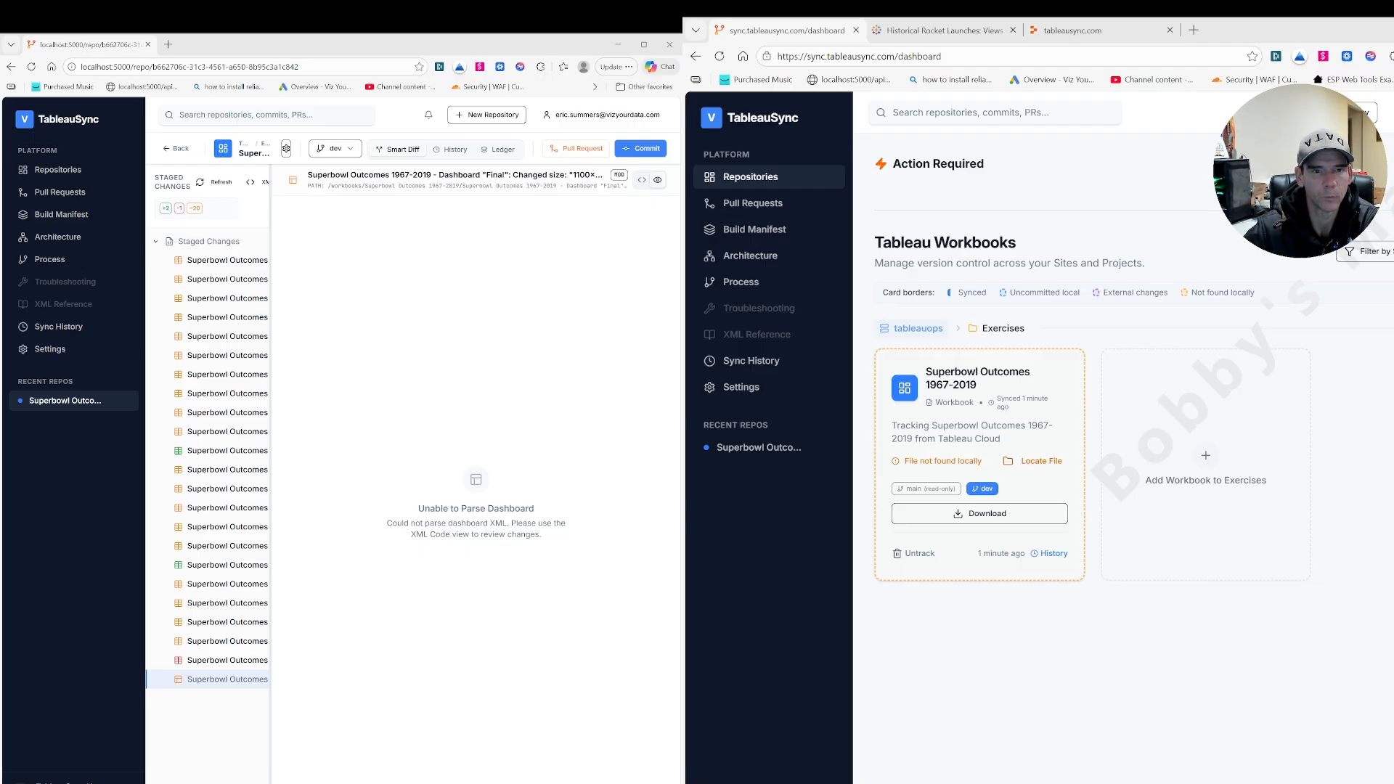
- Commit the staged changes to the dev branch with the message "resized dashboard, added sheet"
click(641, 149)
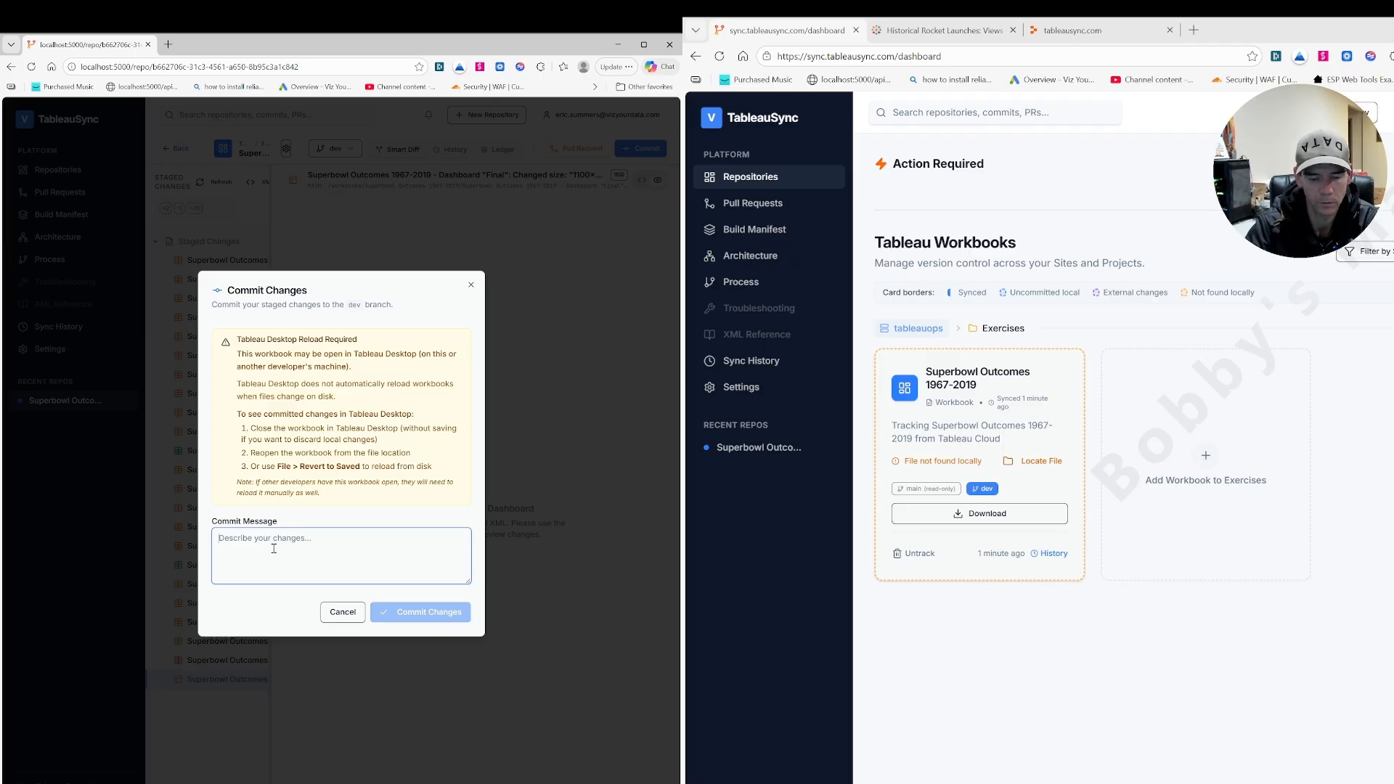
text(resizedk)
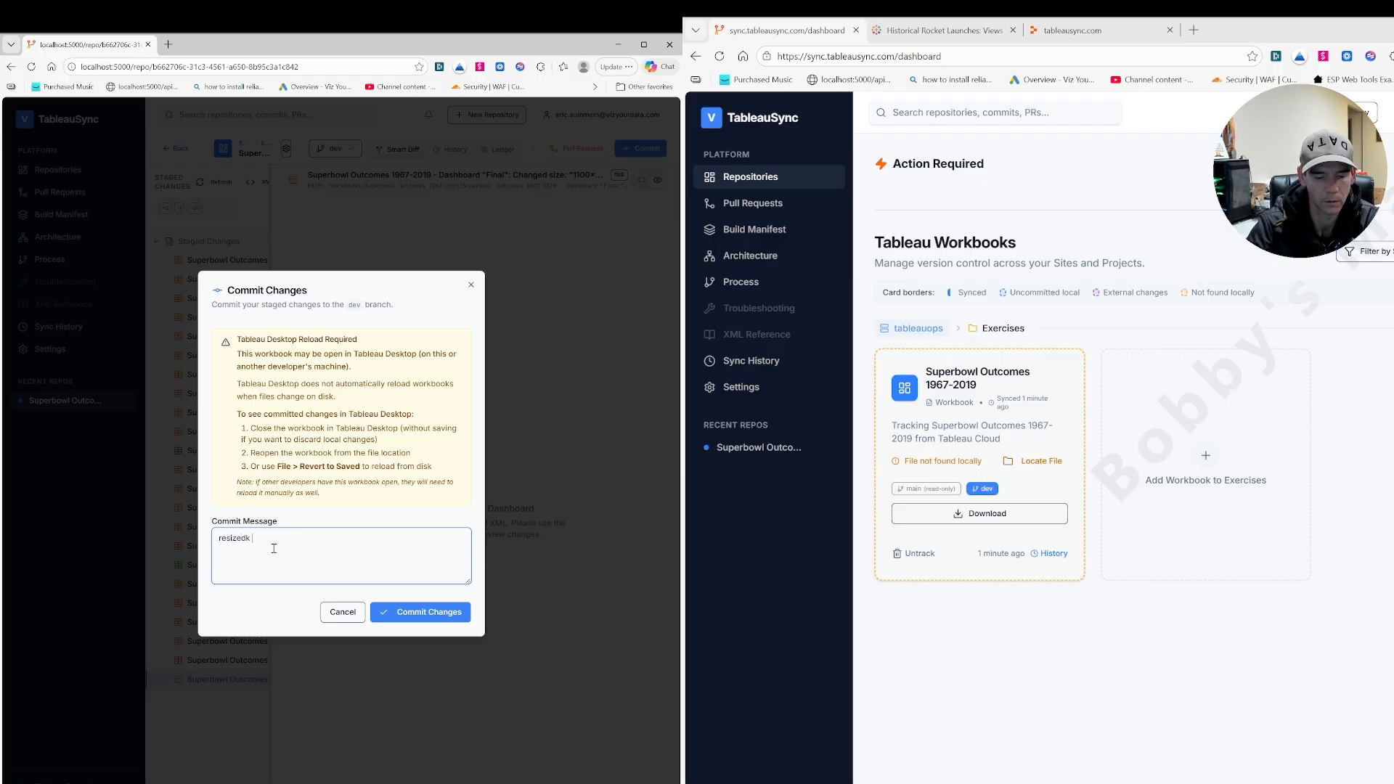
key(BackSpace)
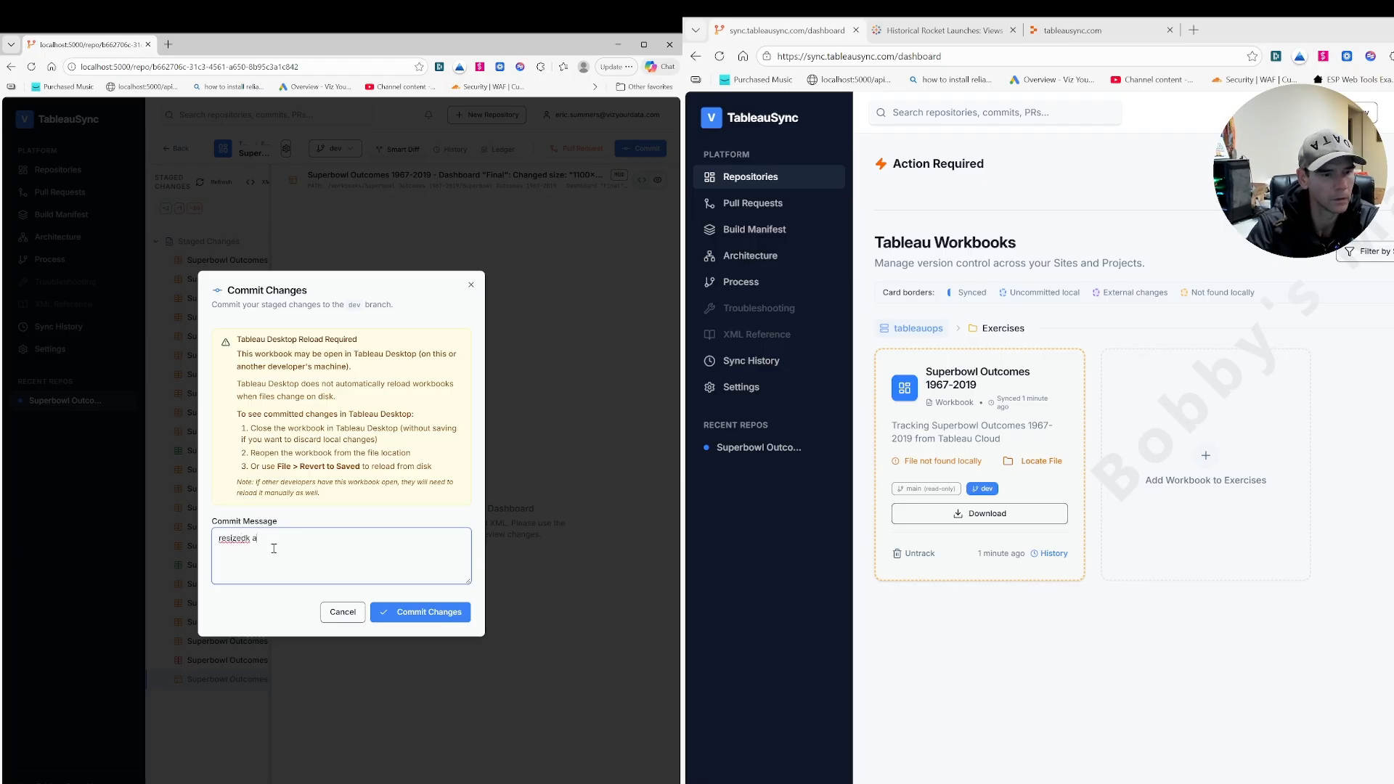
text(da)
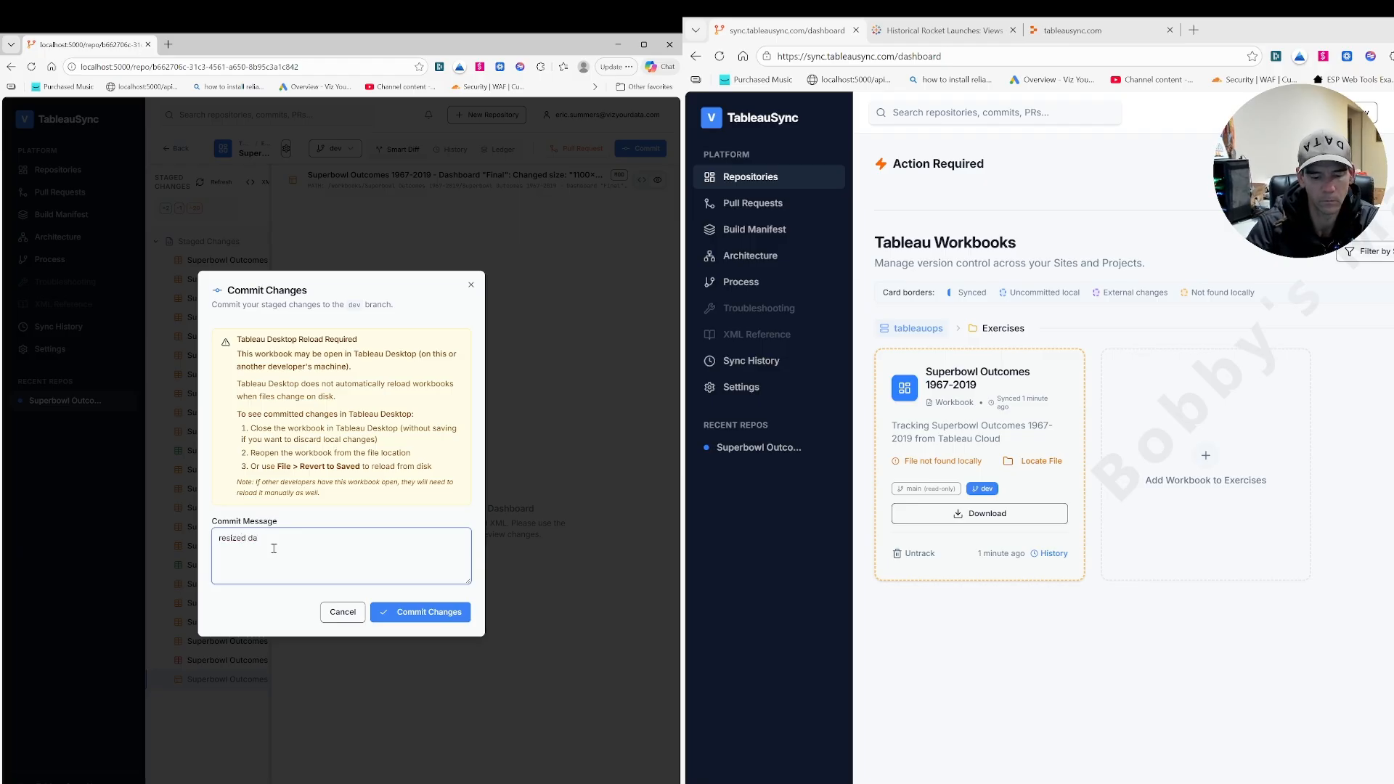
text(shboard, a)
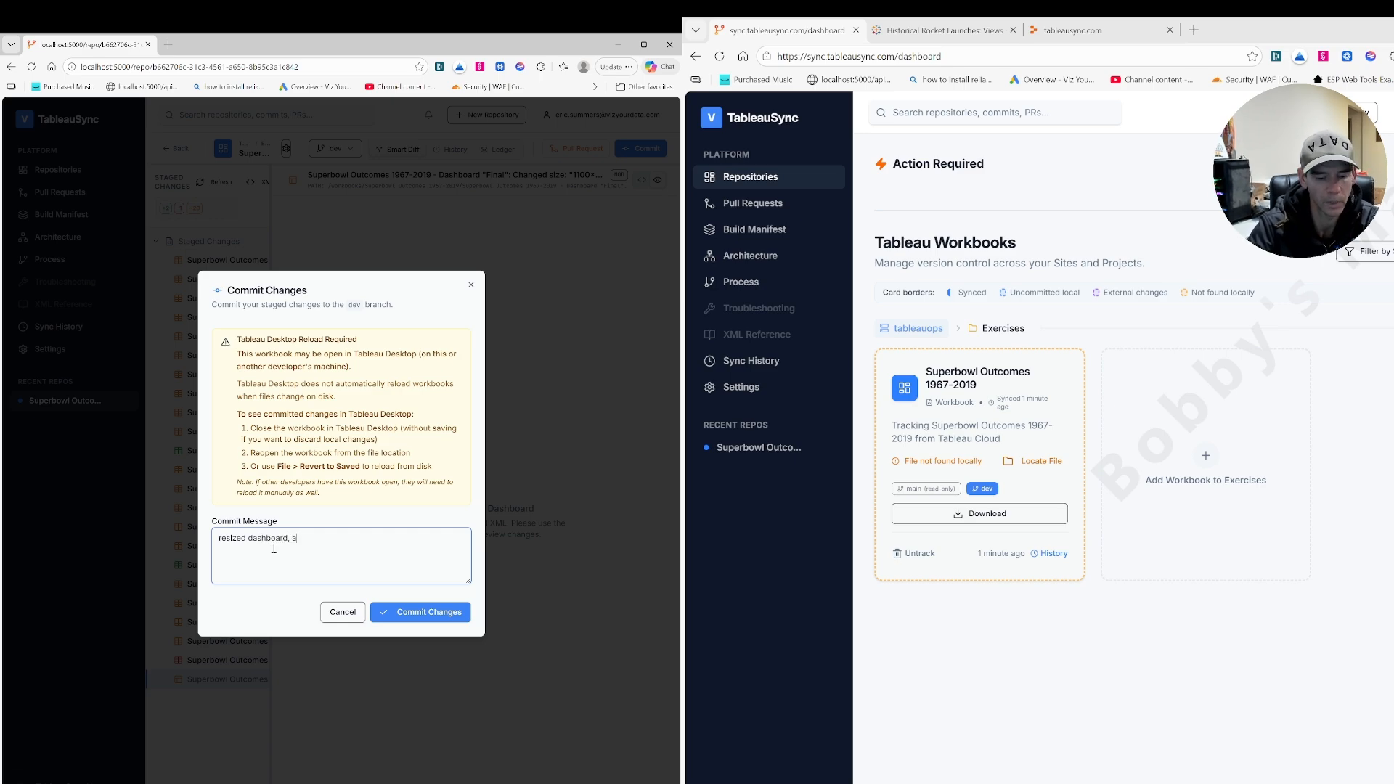
text(dded she)
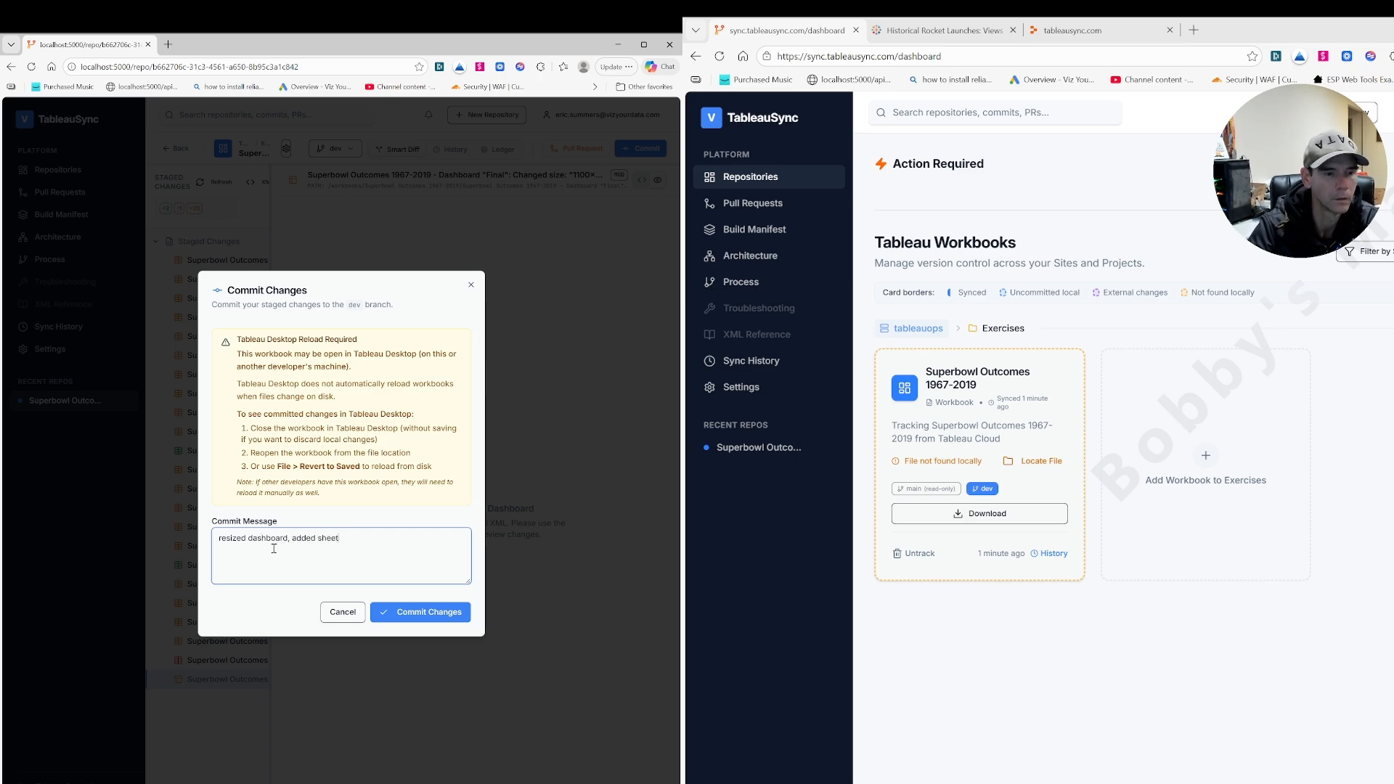
text(et)
click(427, 612)
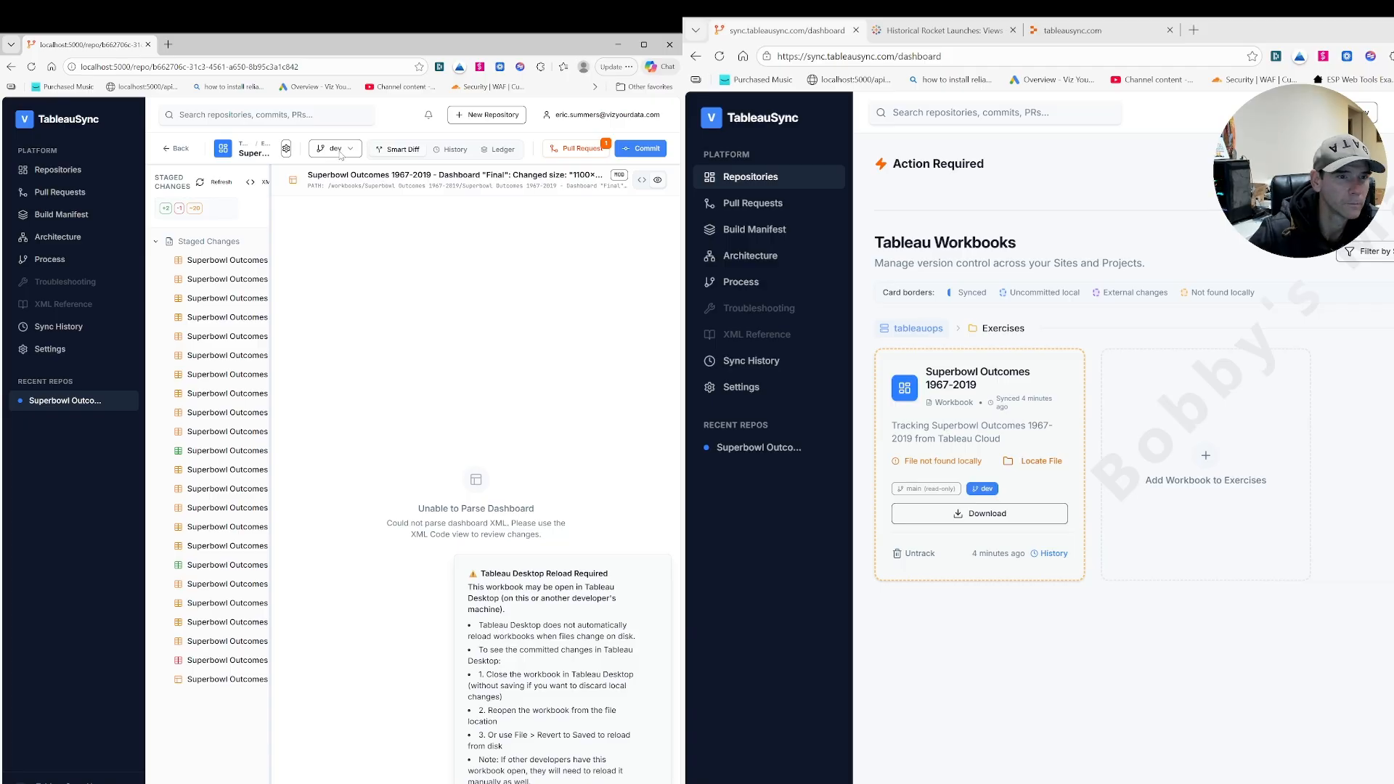
- Configure Exercises as the Tableau project for the dev branch and save it
click(286, 149)
click(250, 177)
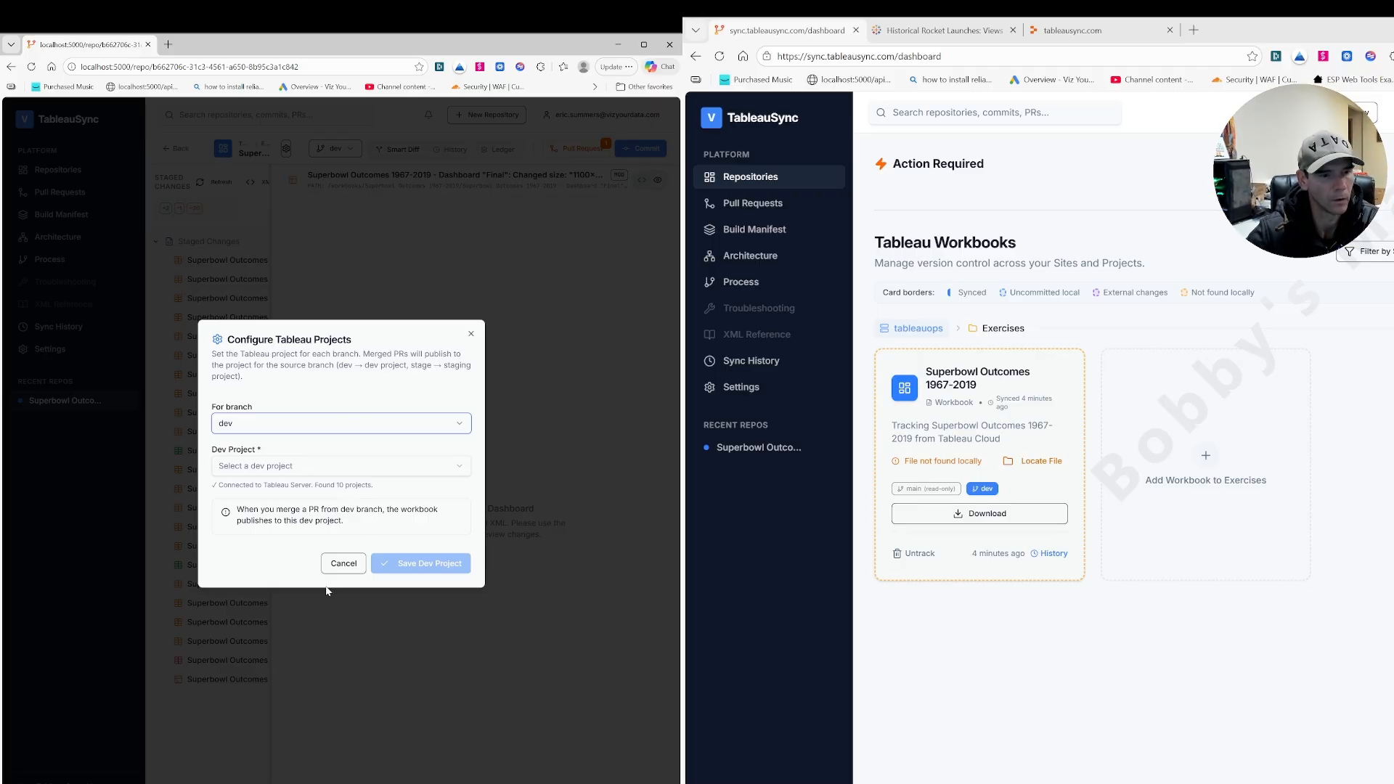
click(334, 470)
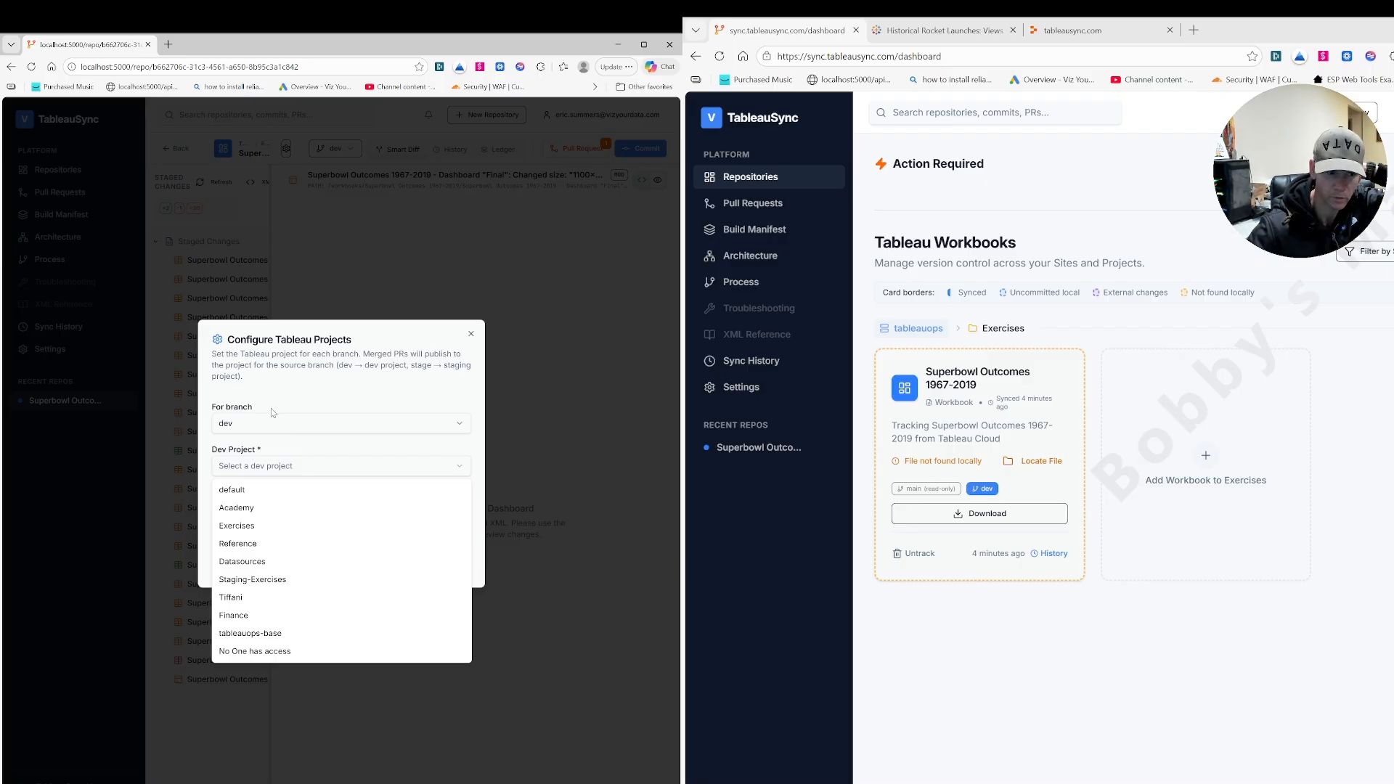
click(237, 525)
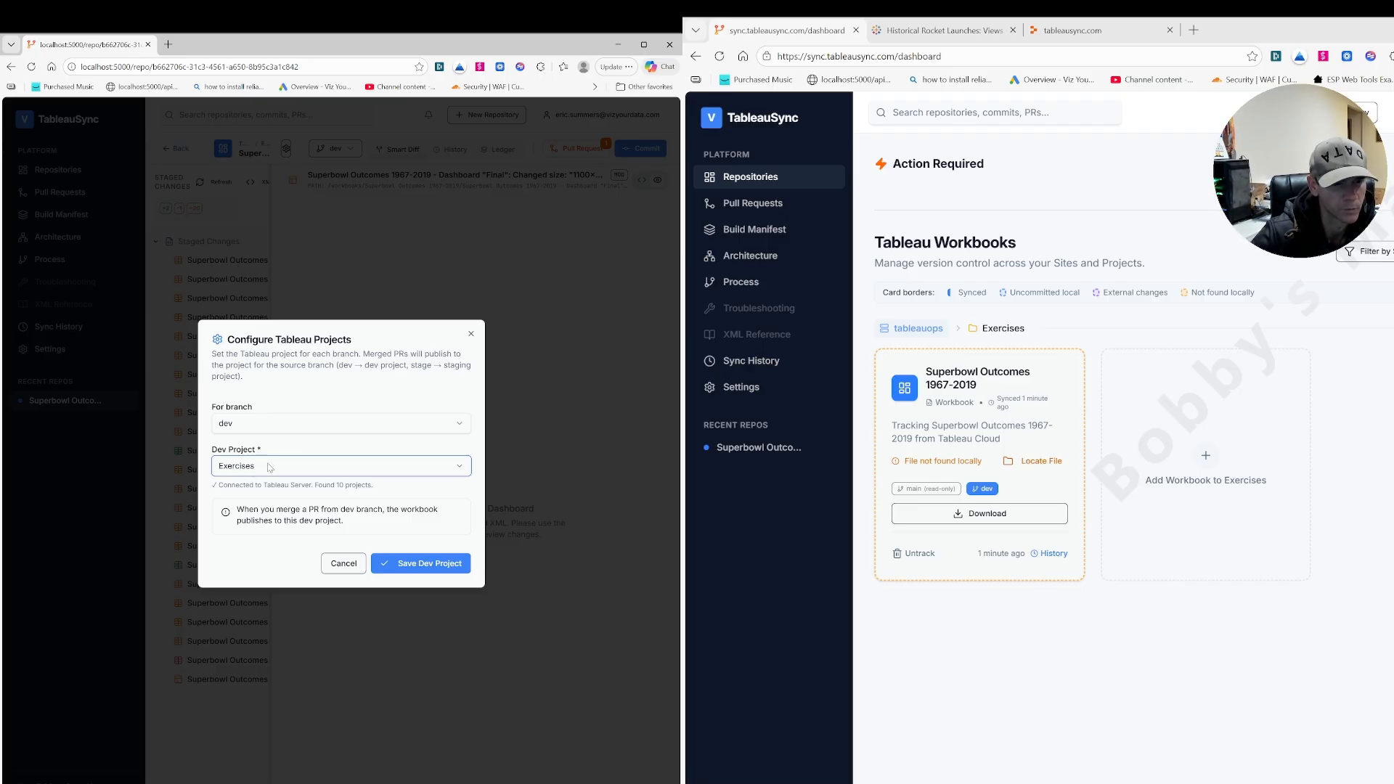
click(412, 571)
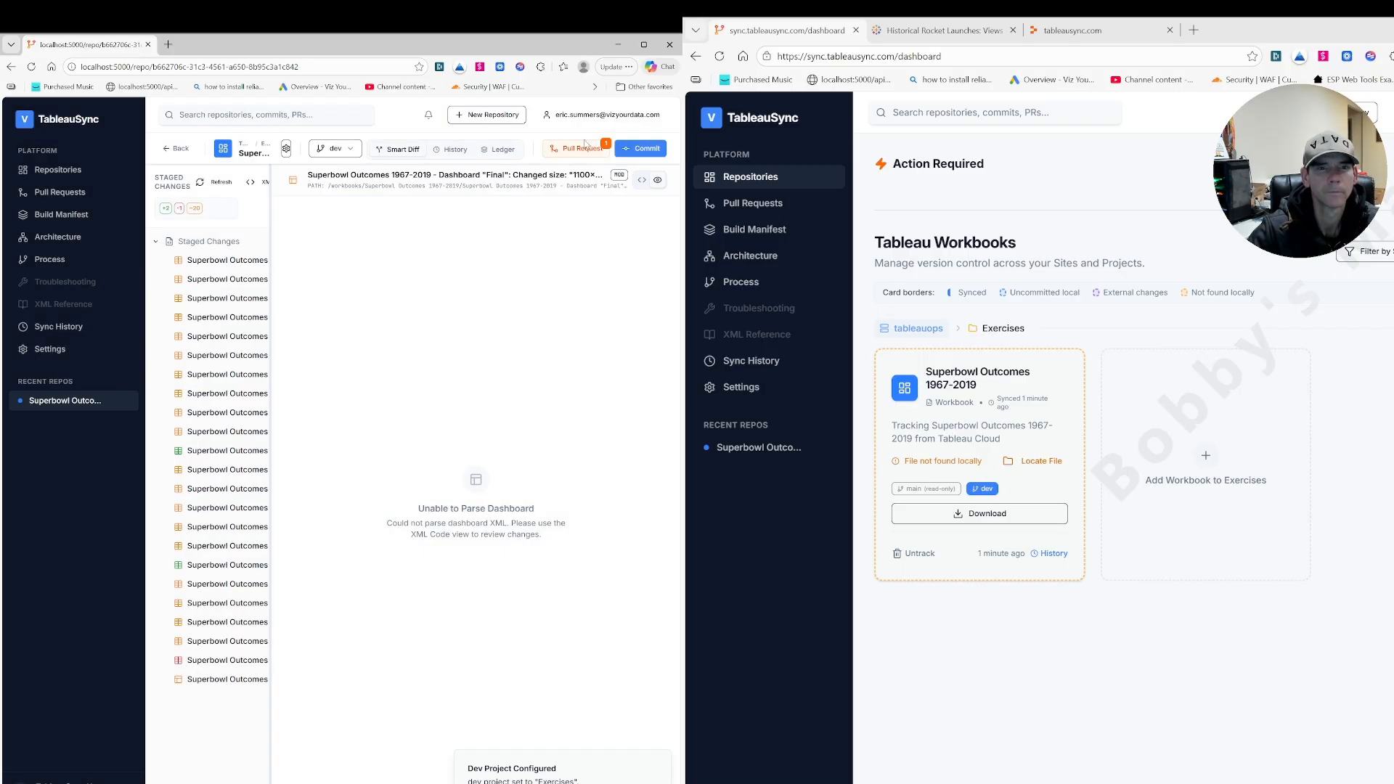
- Create a pull request titled "resizing" with dev as both the source and target branch
click(585, 146)
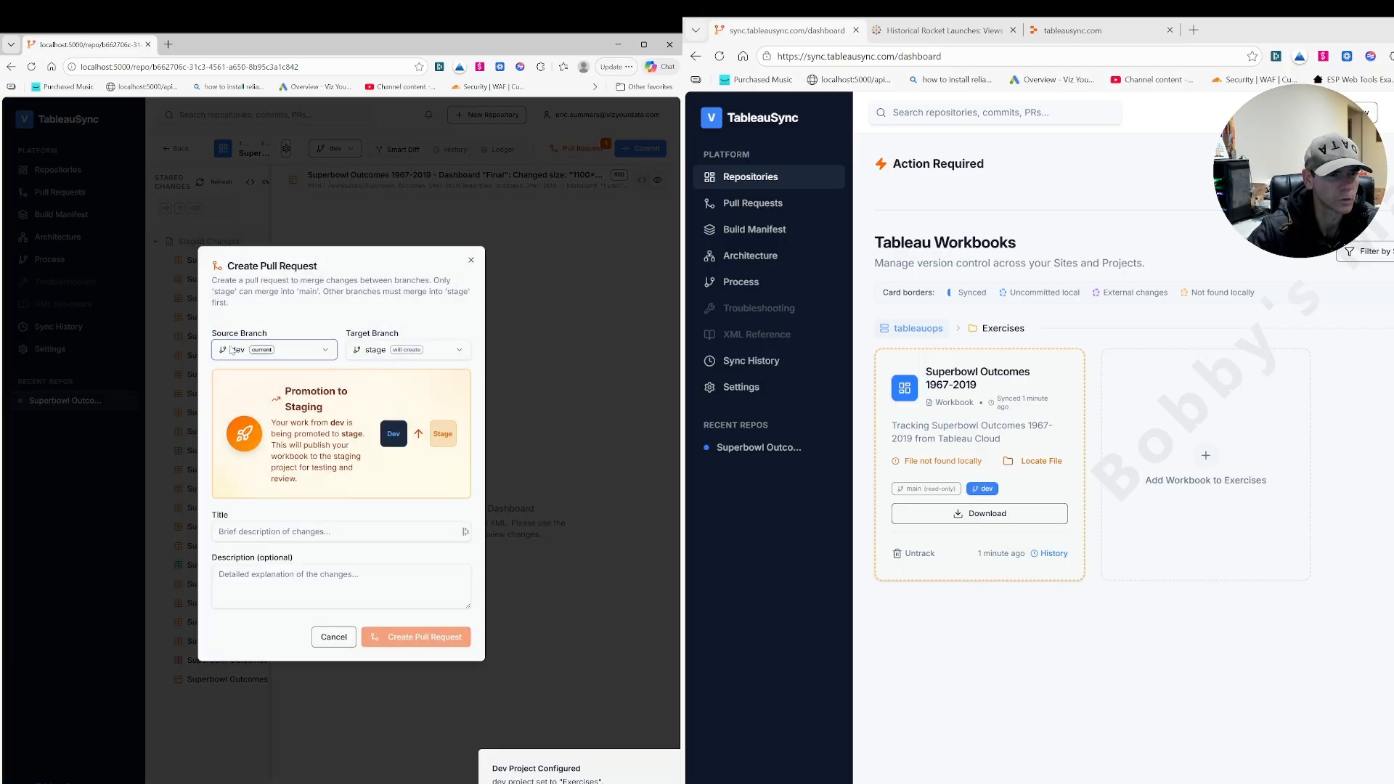
click(382, 352)
click(388, 391)
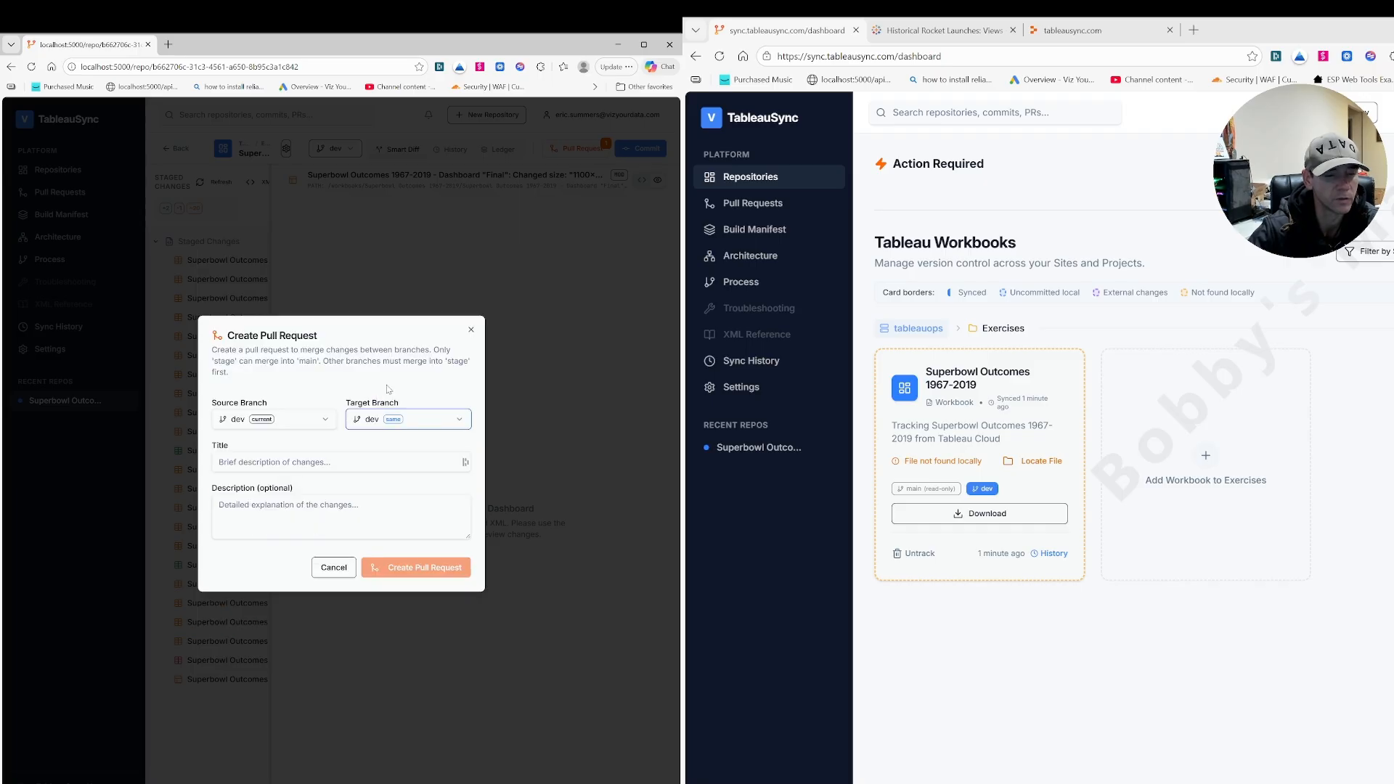
click(304, 463)
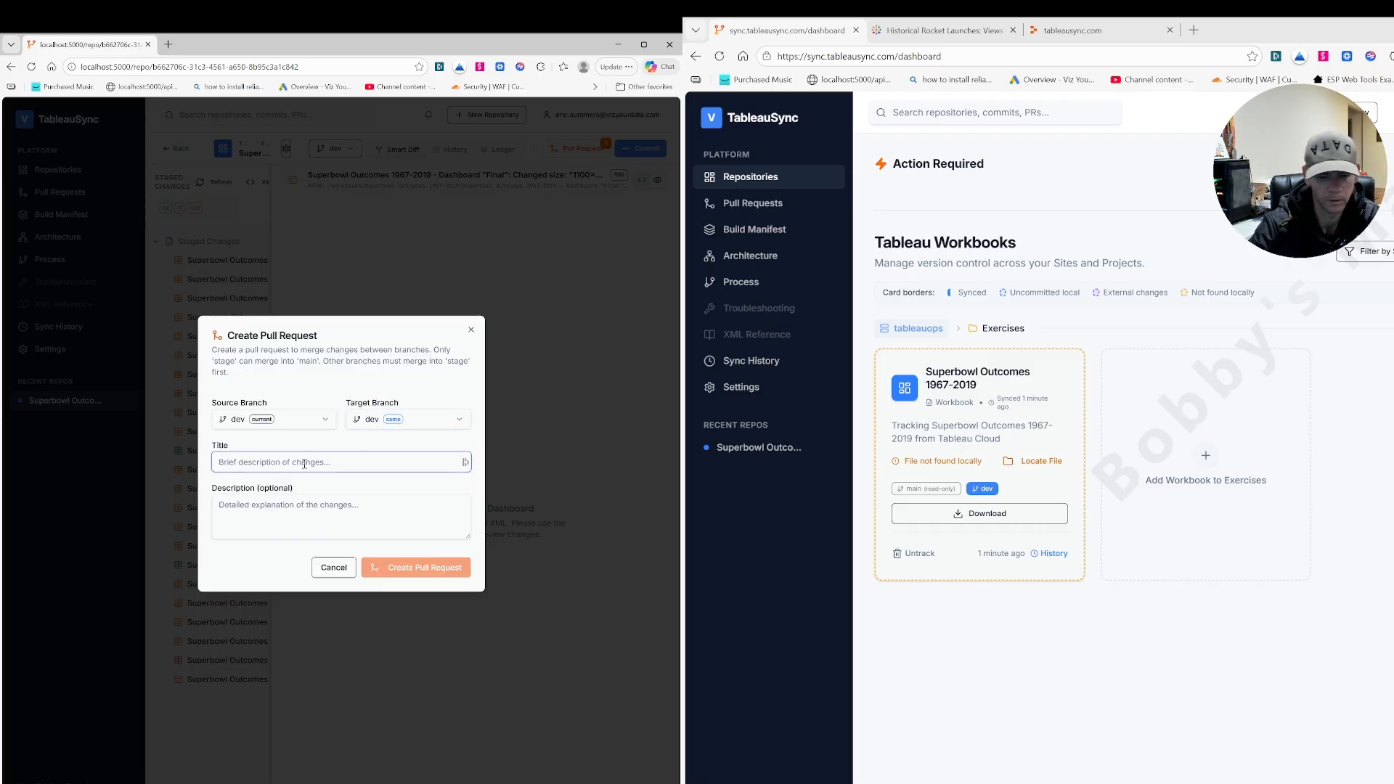
text(resizing)
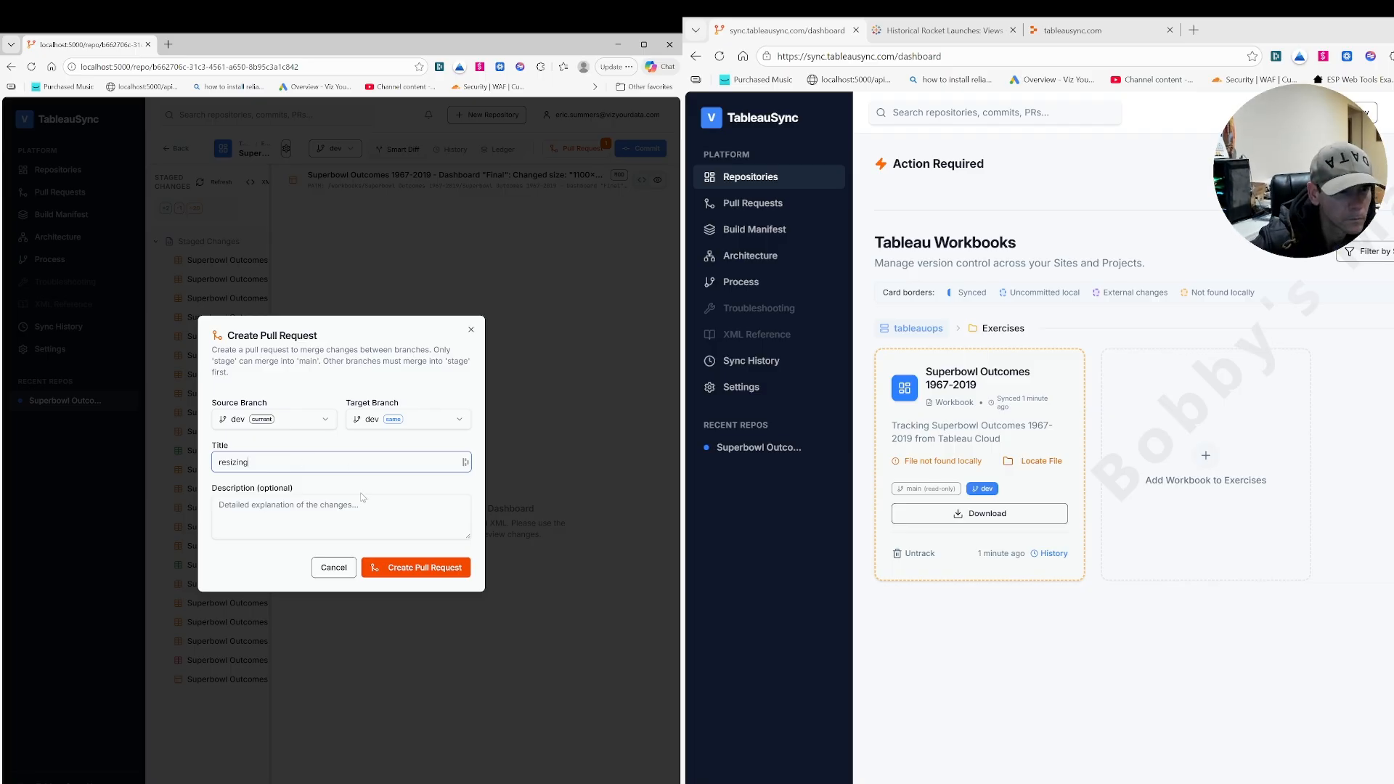
click(414, 568)
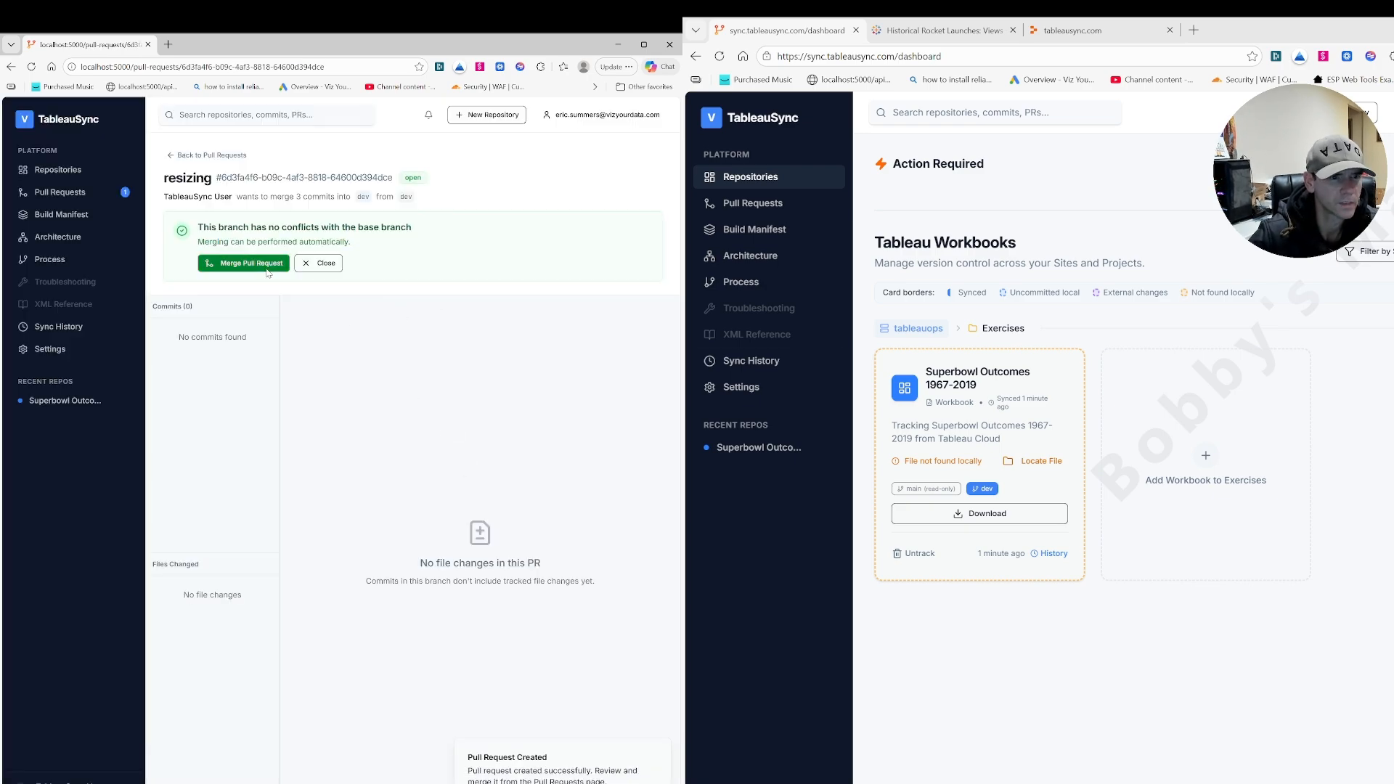
- Examine the merge confirmation's current workbook details, raw API response and overwrite warning for the "resizing" pull request
click(265, 262)
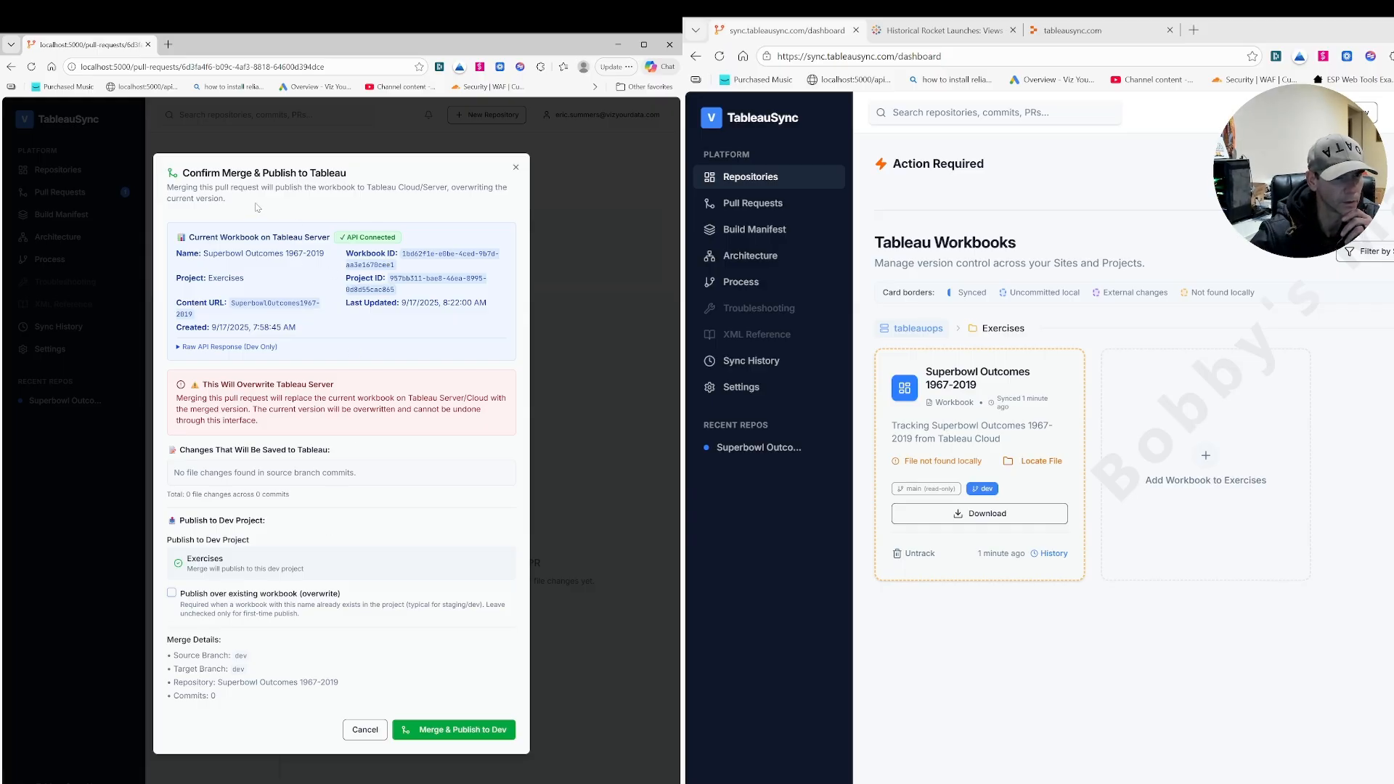
drag(338, 353, 234, 253)
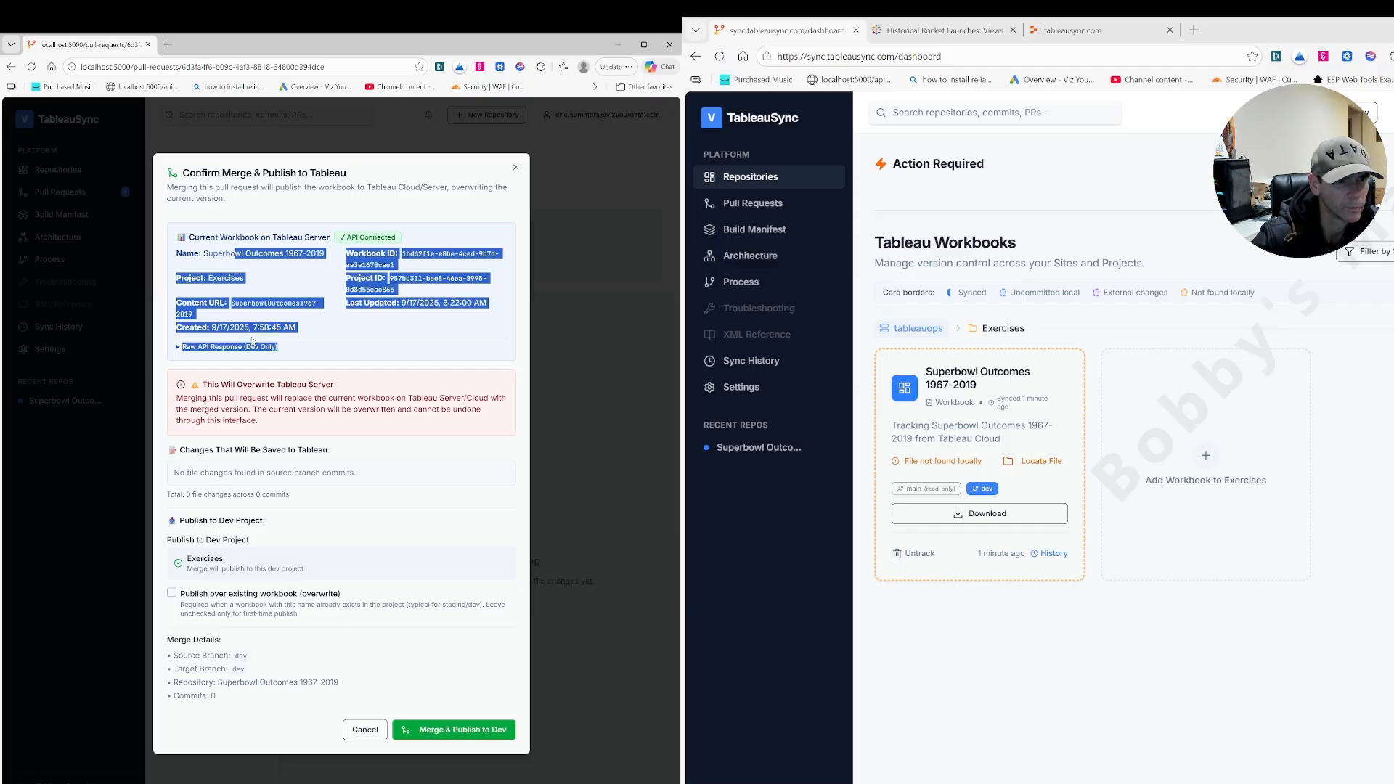
click(274, 346)
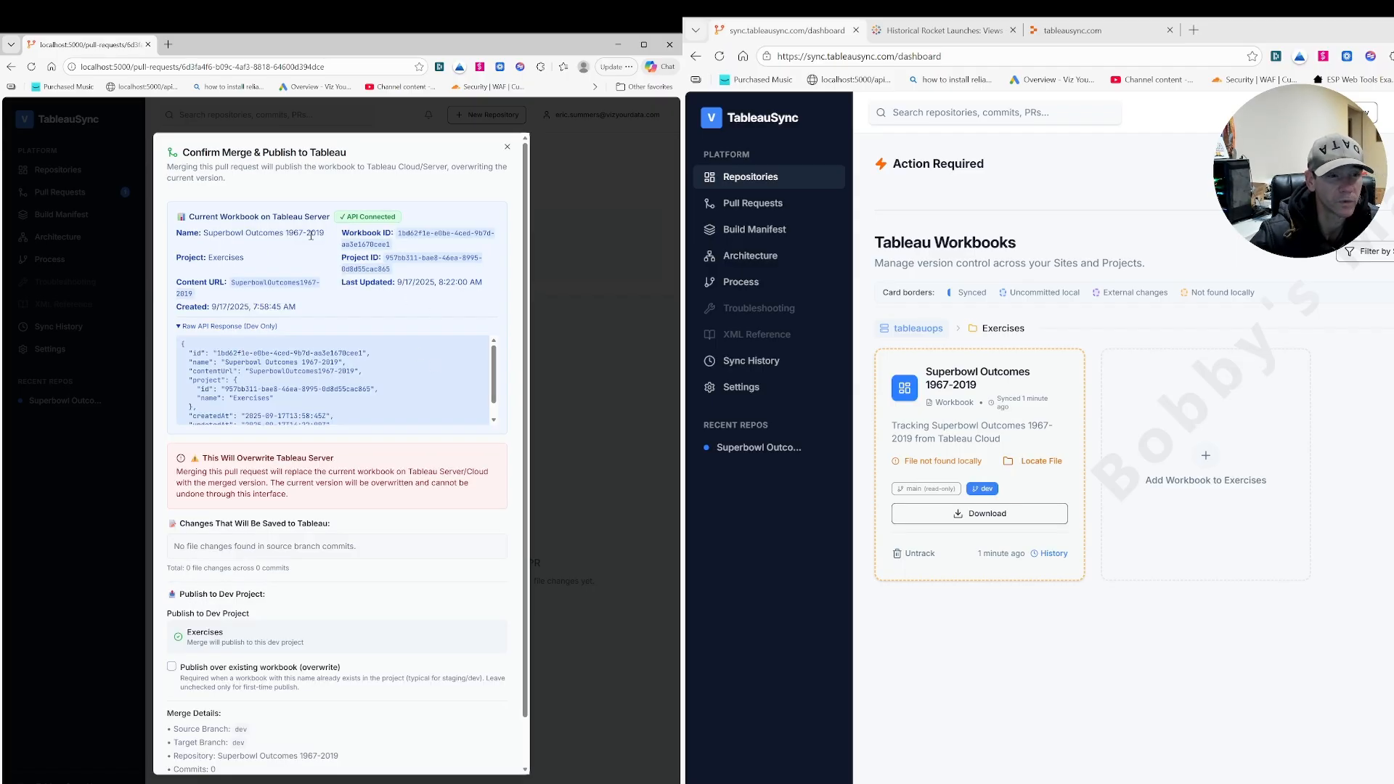
drag(396, 283, 460, 283)
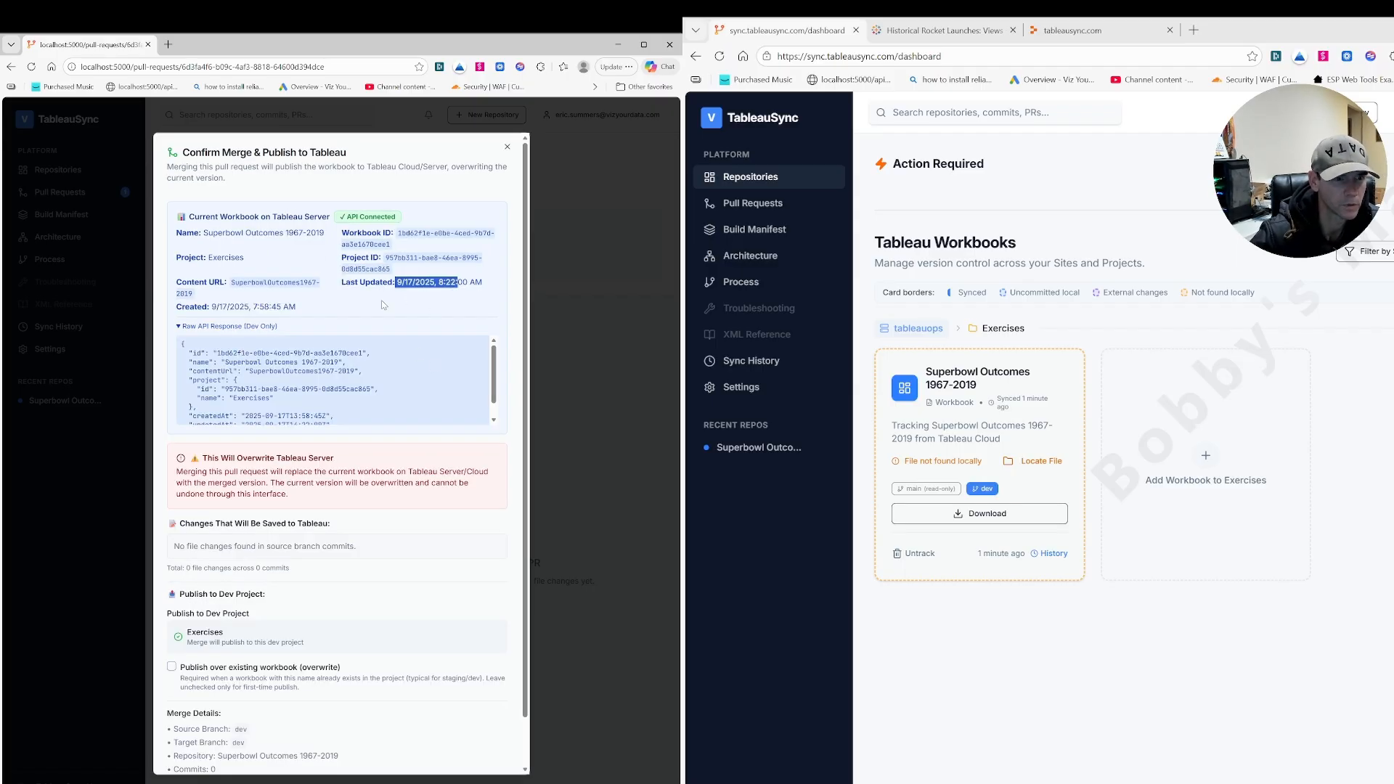
click(408, 282)
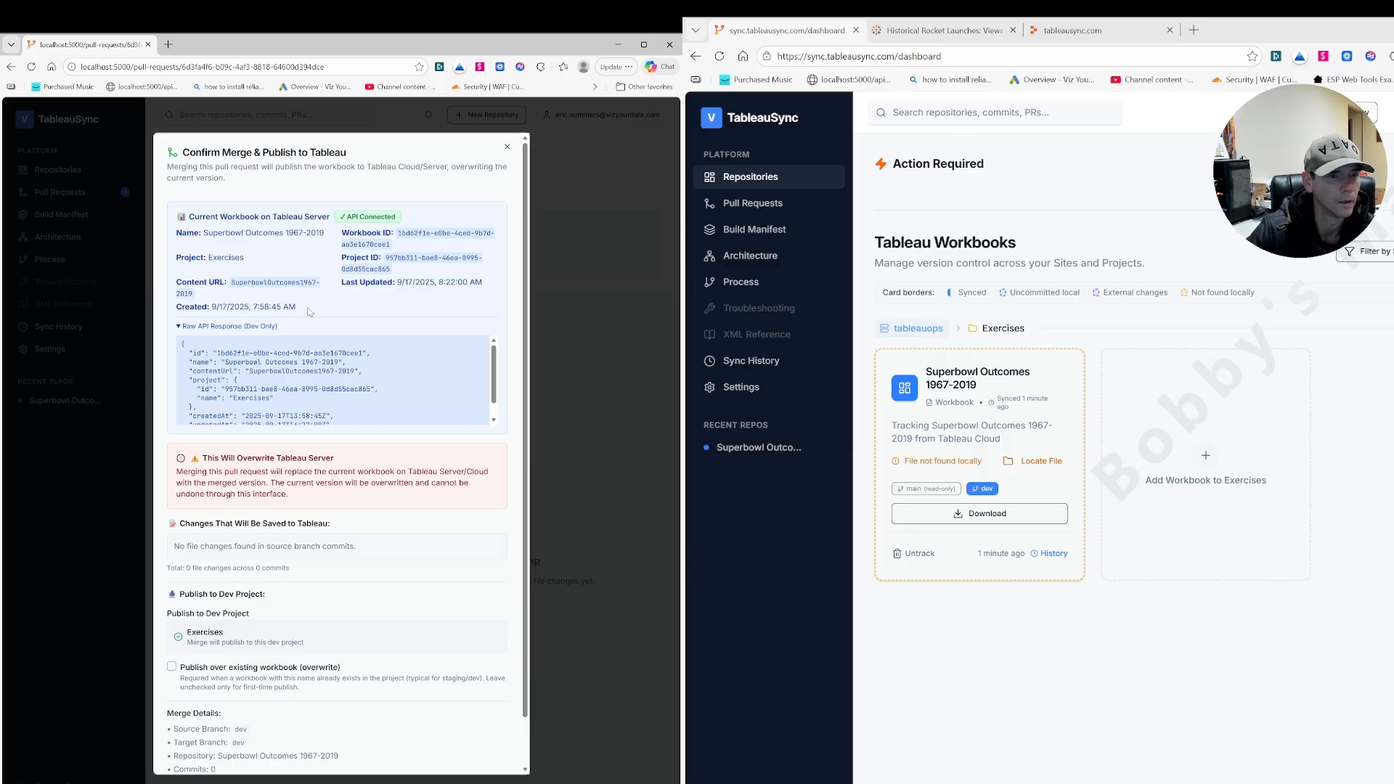
drag(297, 307, 266, 306)
click(286, 311)
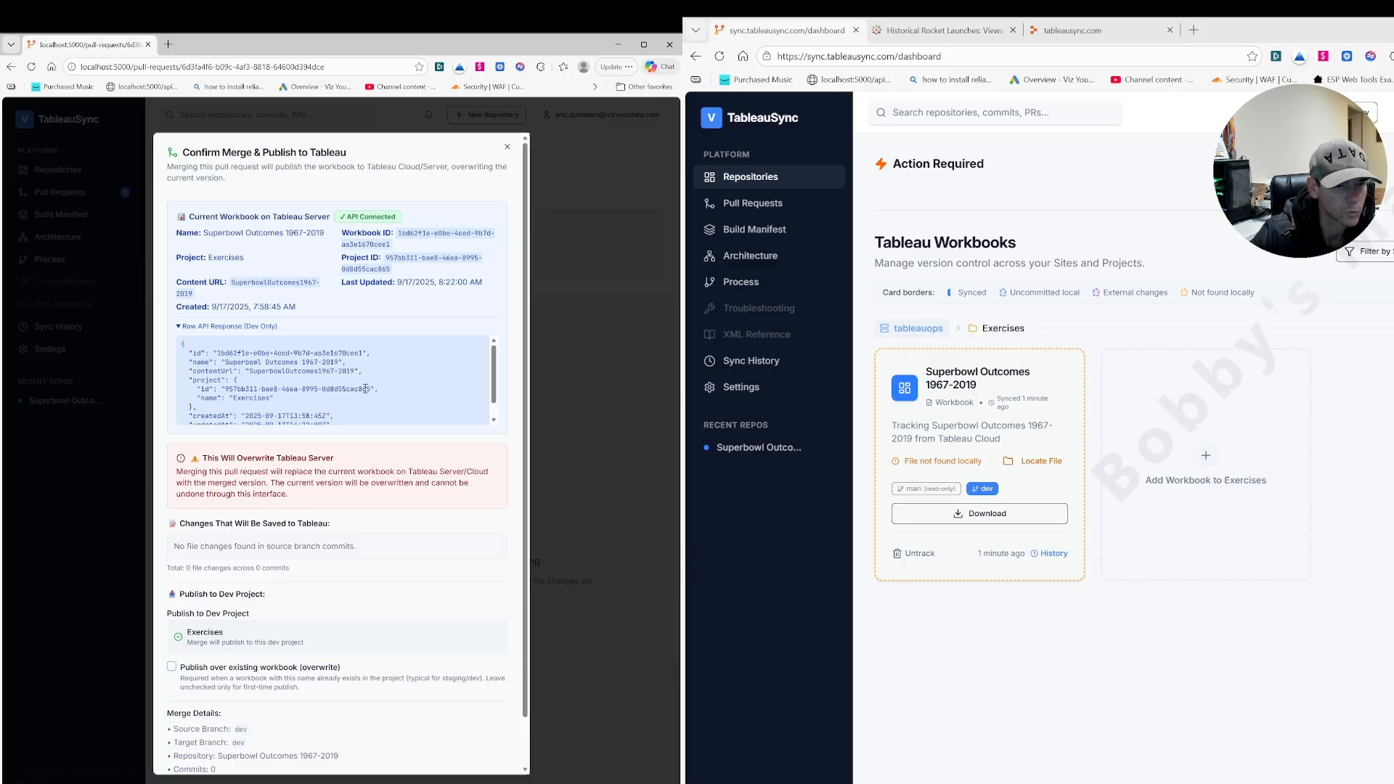
drag(312, 495, 252, 471)
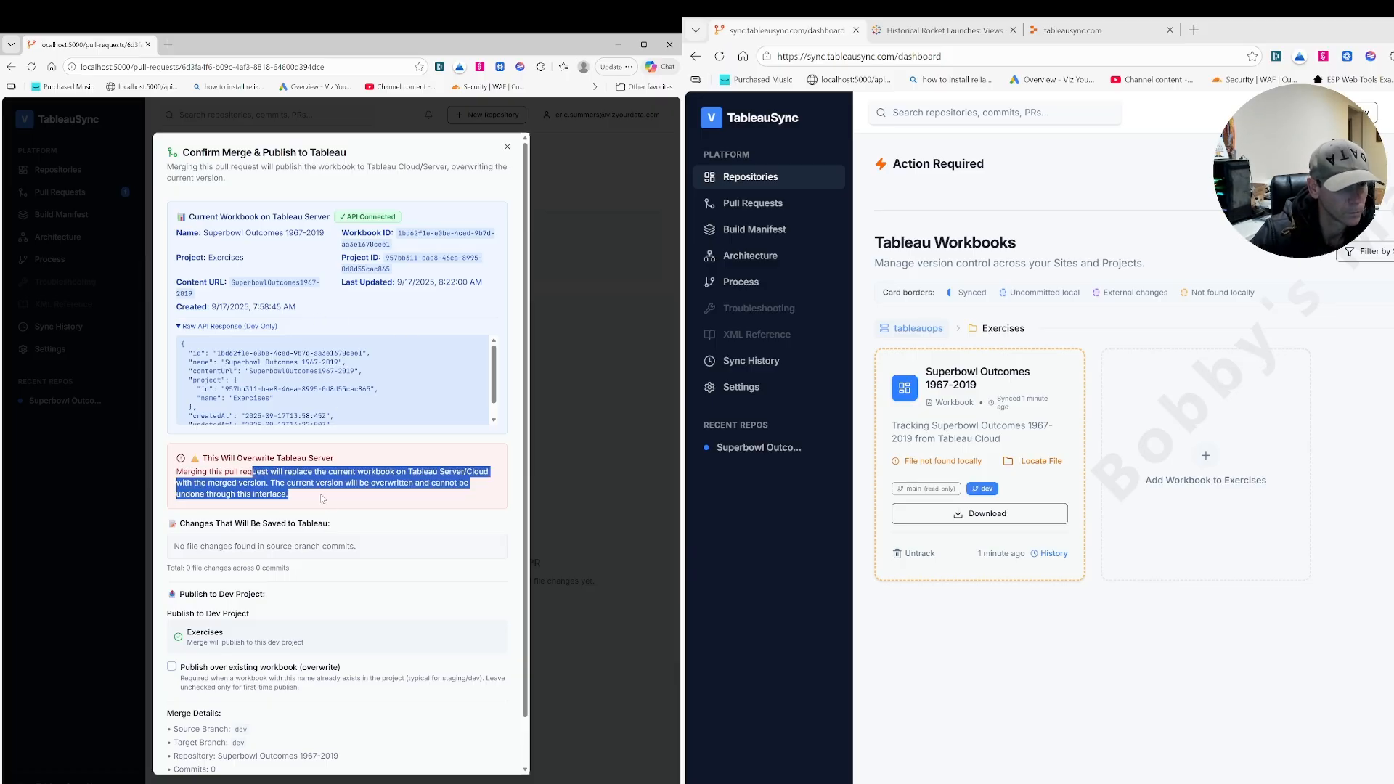
click(327, 488)
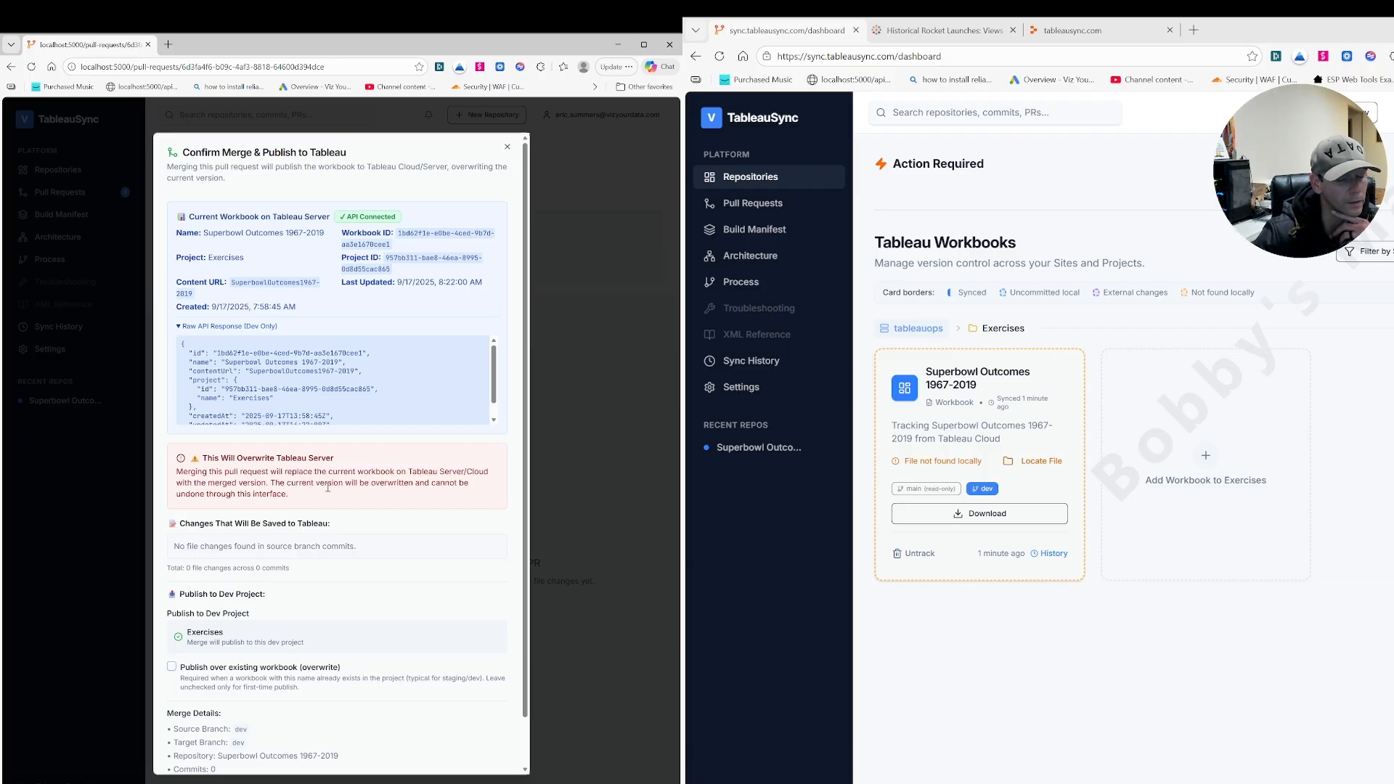
- Merge the "resizing" pull request and publish it to the Exercises dev project, overwriting the existing workbook
click(172, 667)
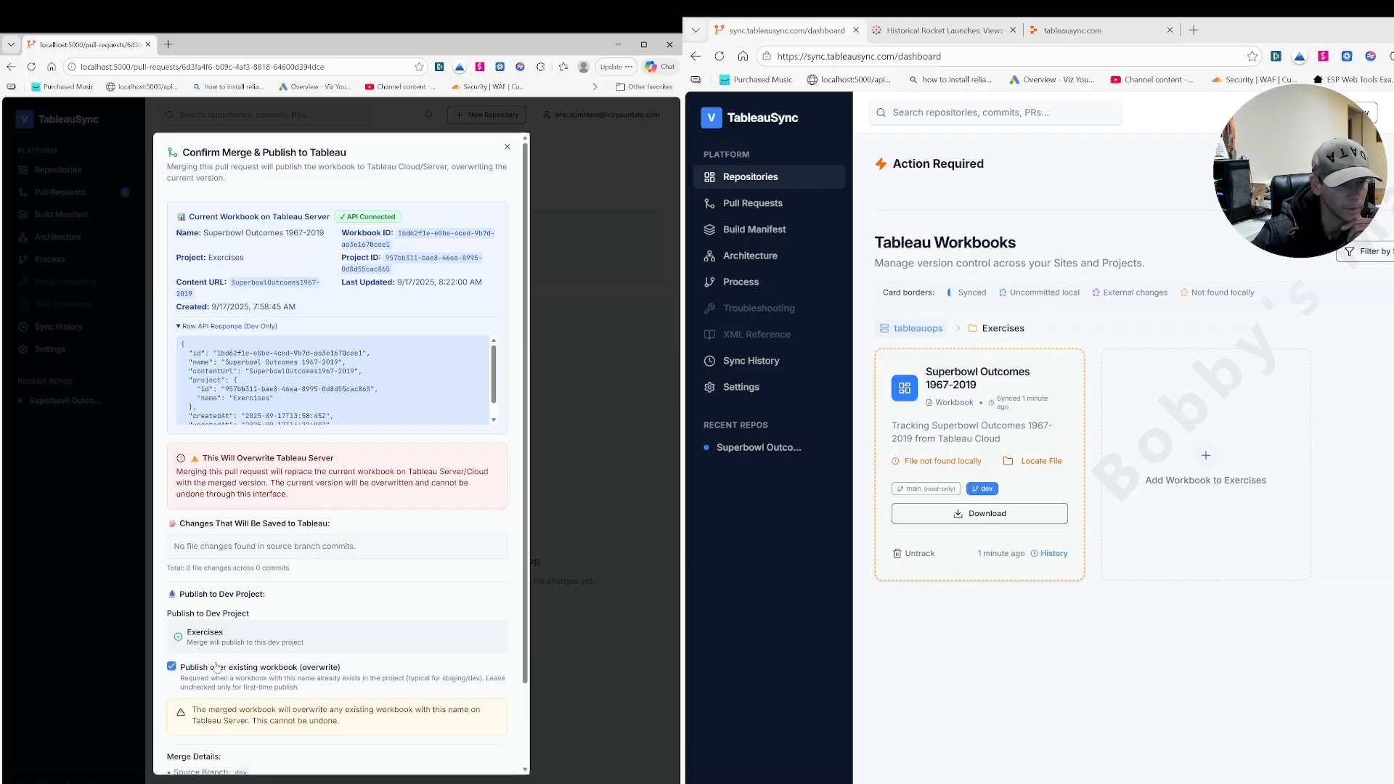
scroll(216, 669, down, 2)
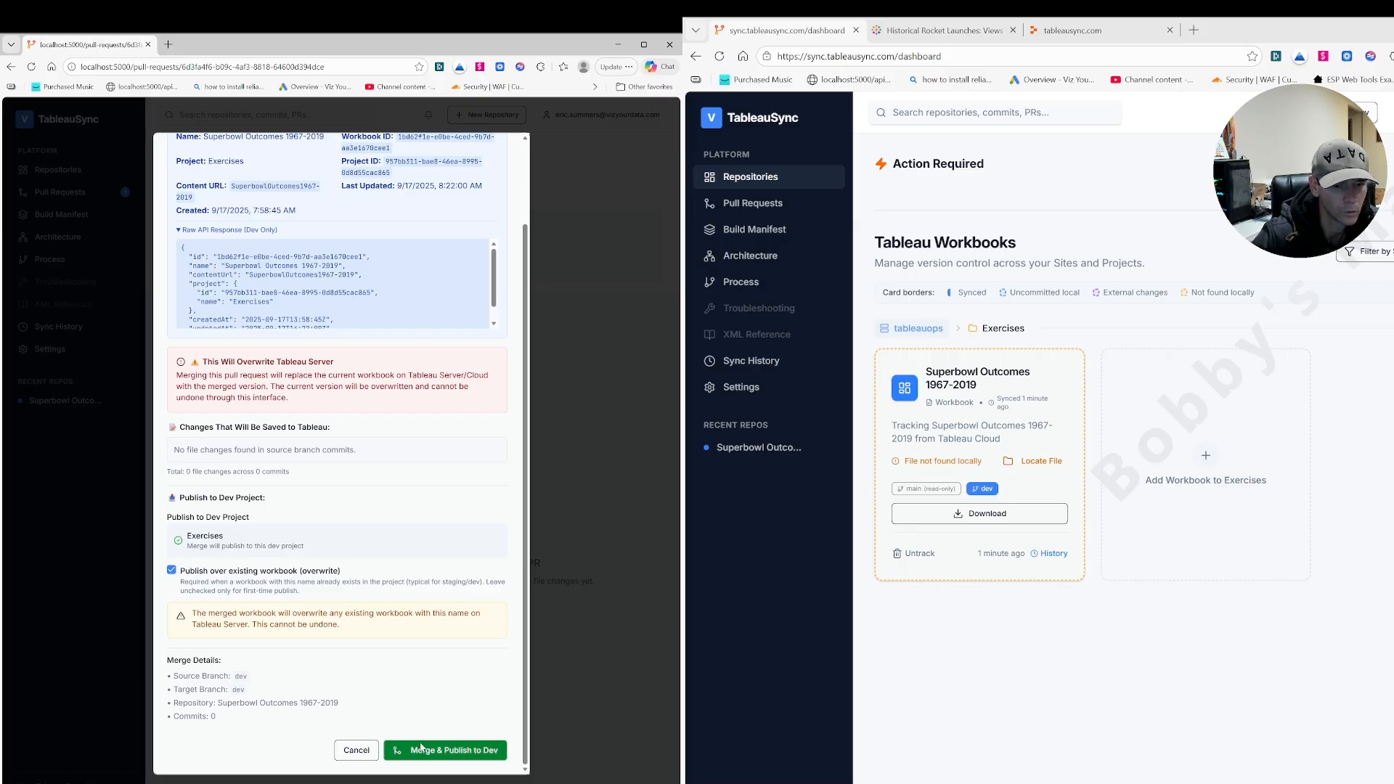
click(441, 751)
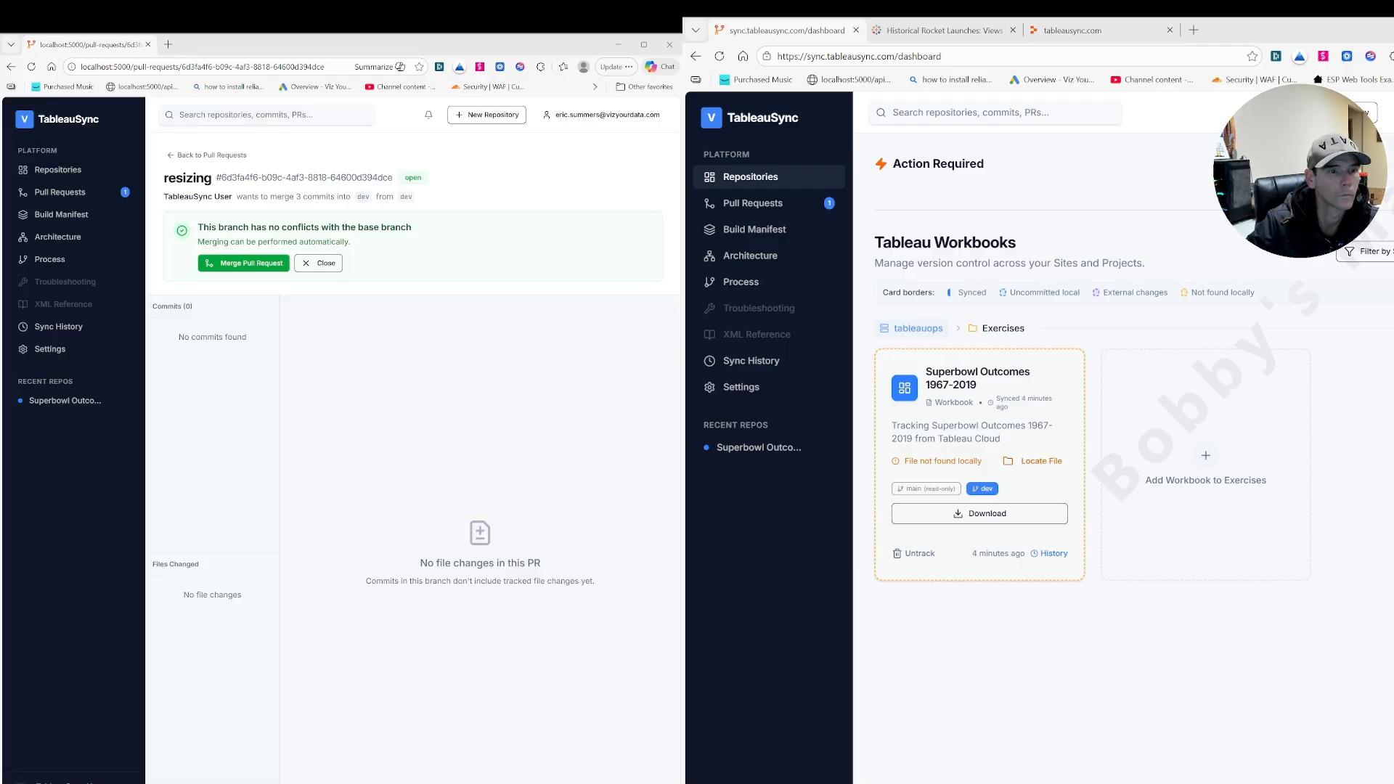
click(243, 263)
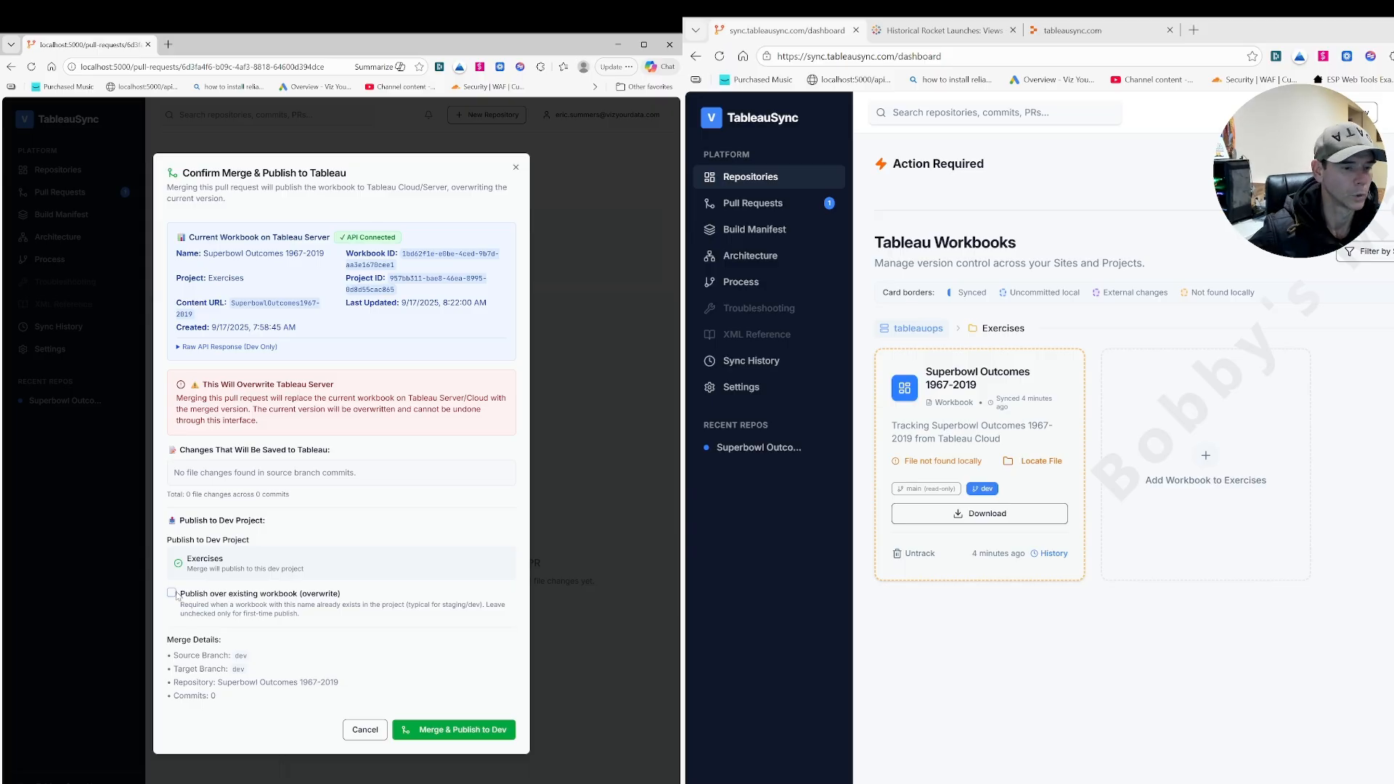
click(175, 595)
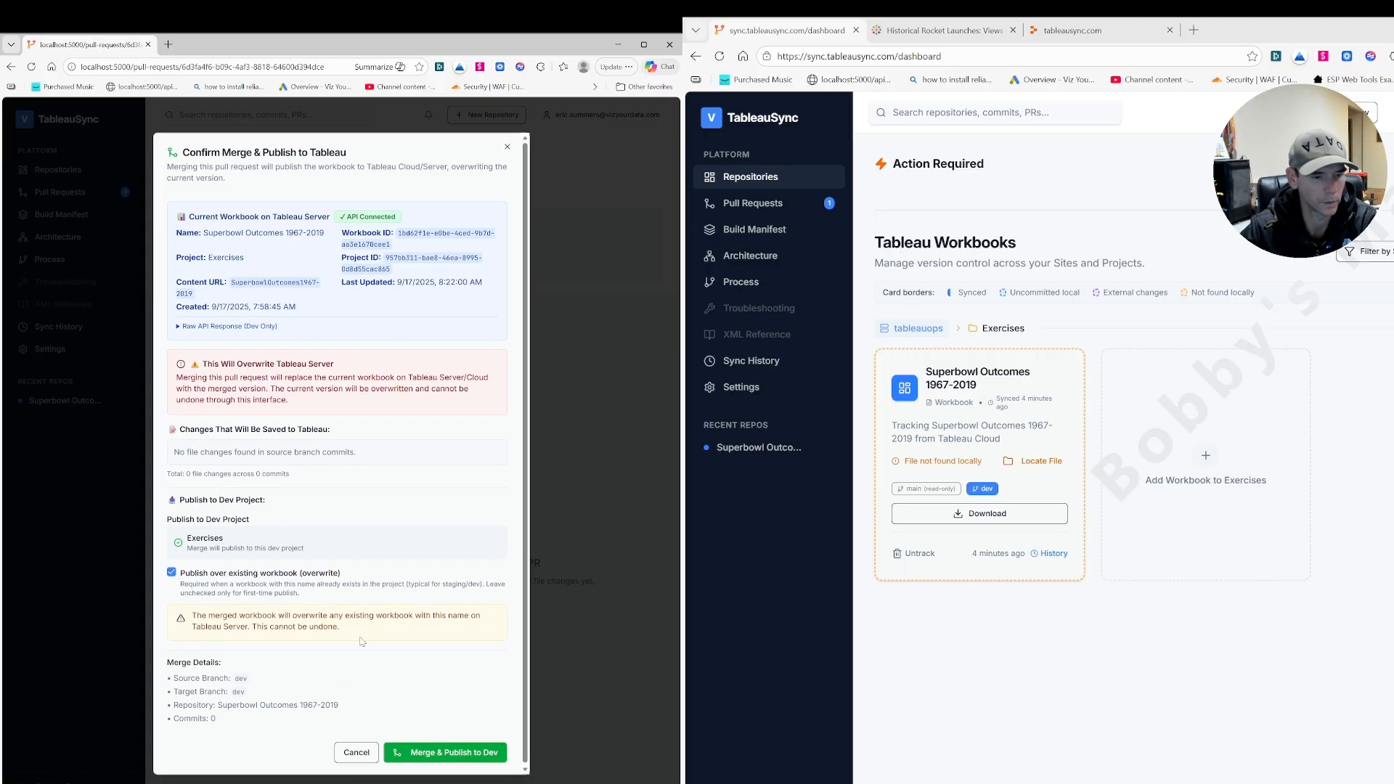
click(438, 755)
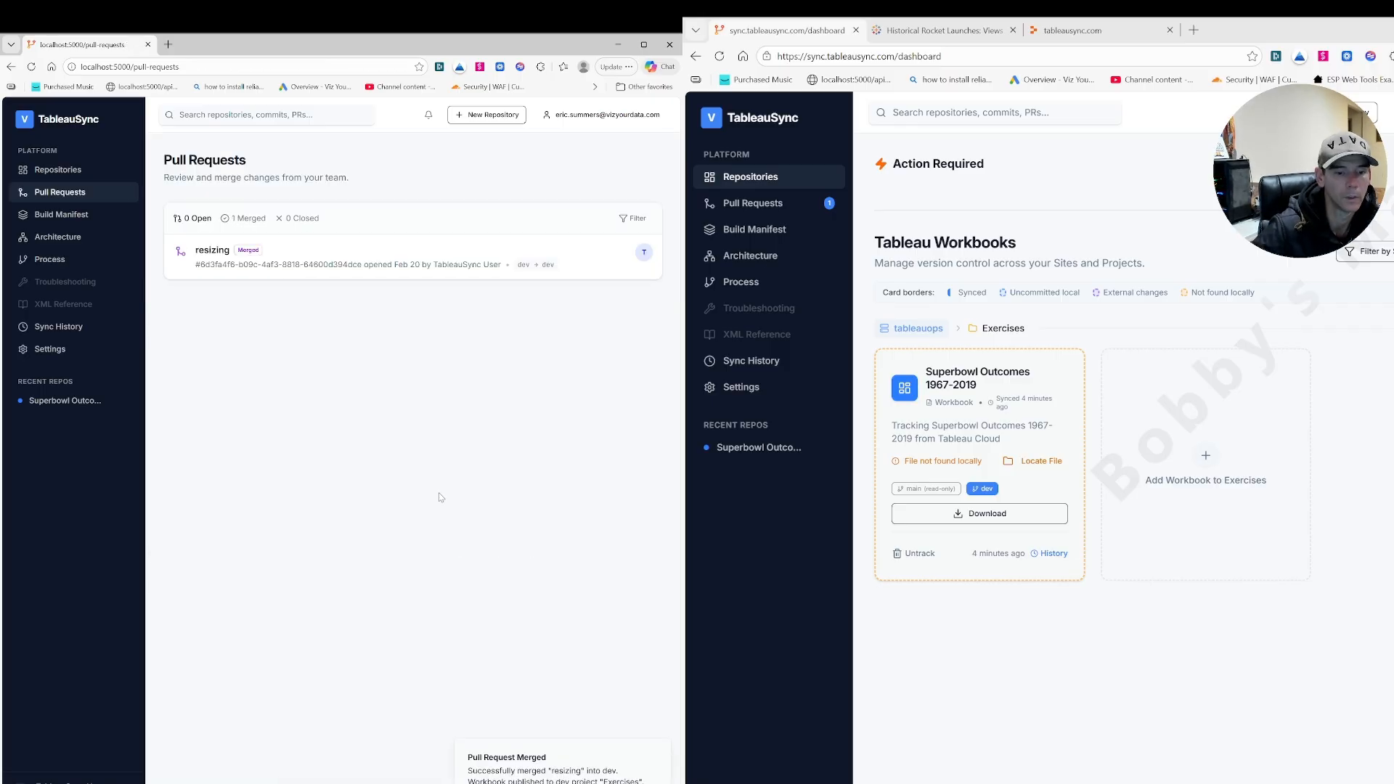
- Inspect the commits and changed files of the merged "resizing" pull request
click(755, 230)
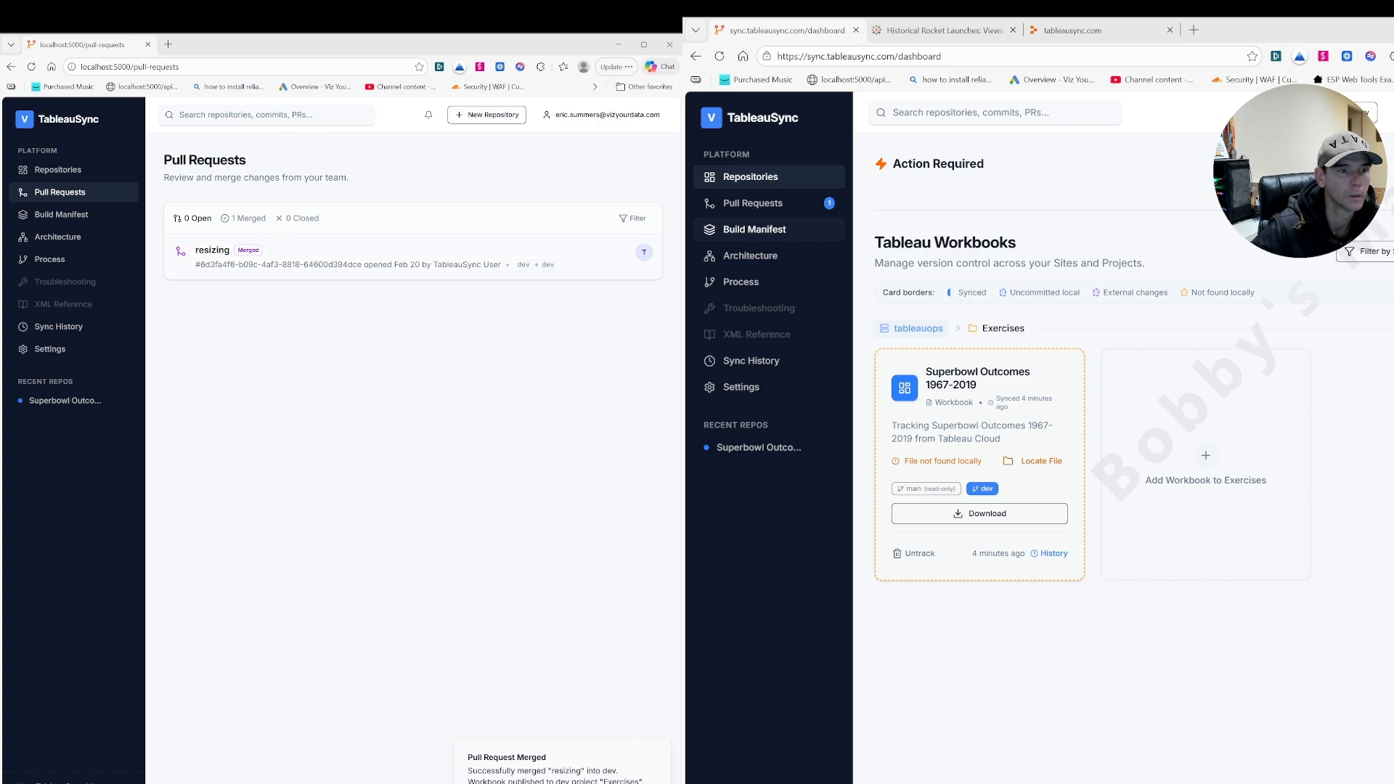
click(334, 257)
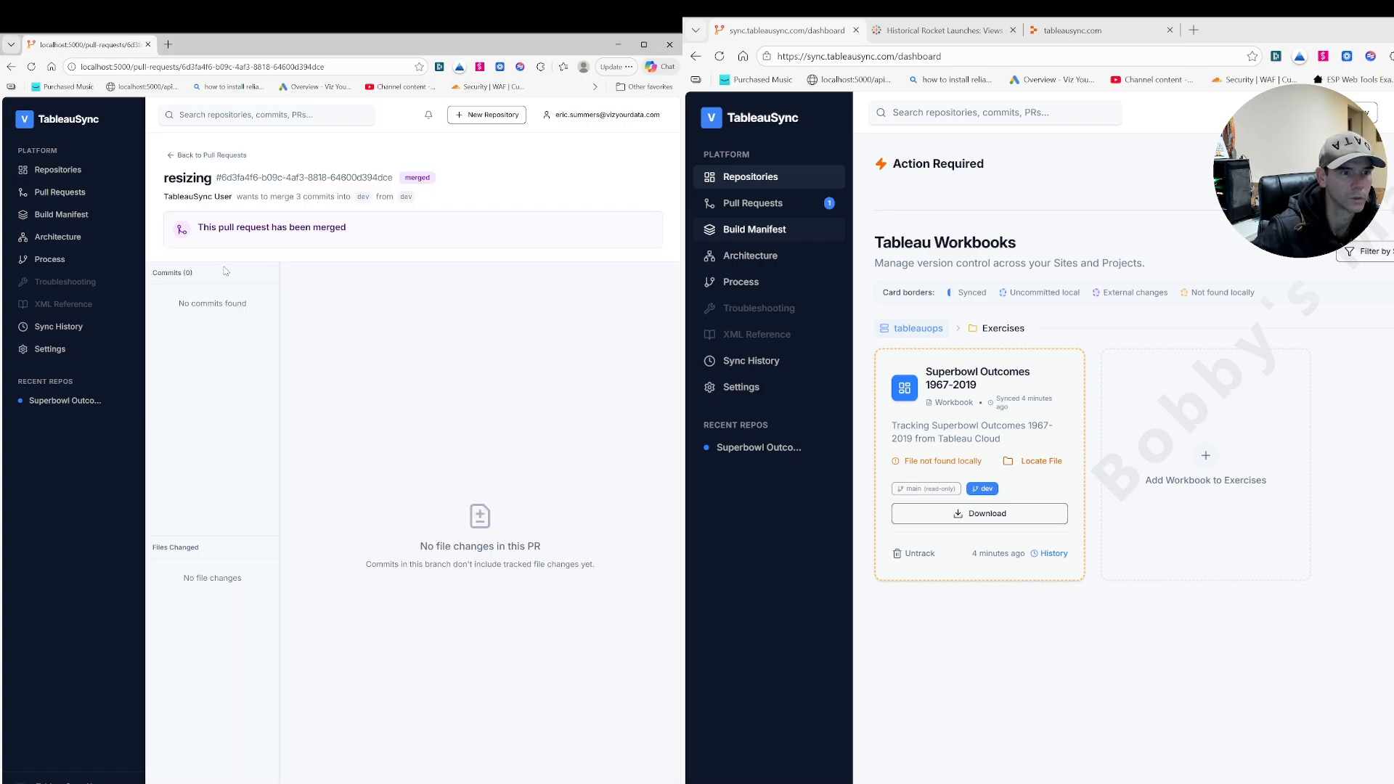
click(685, 229)
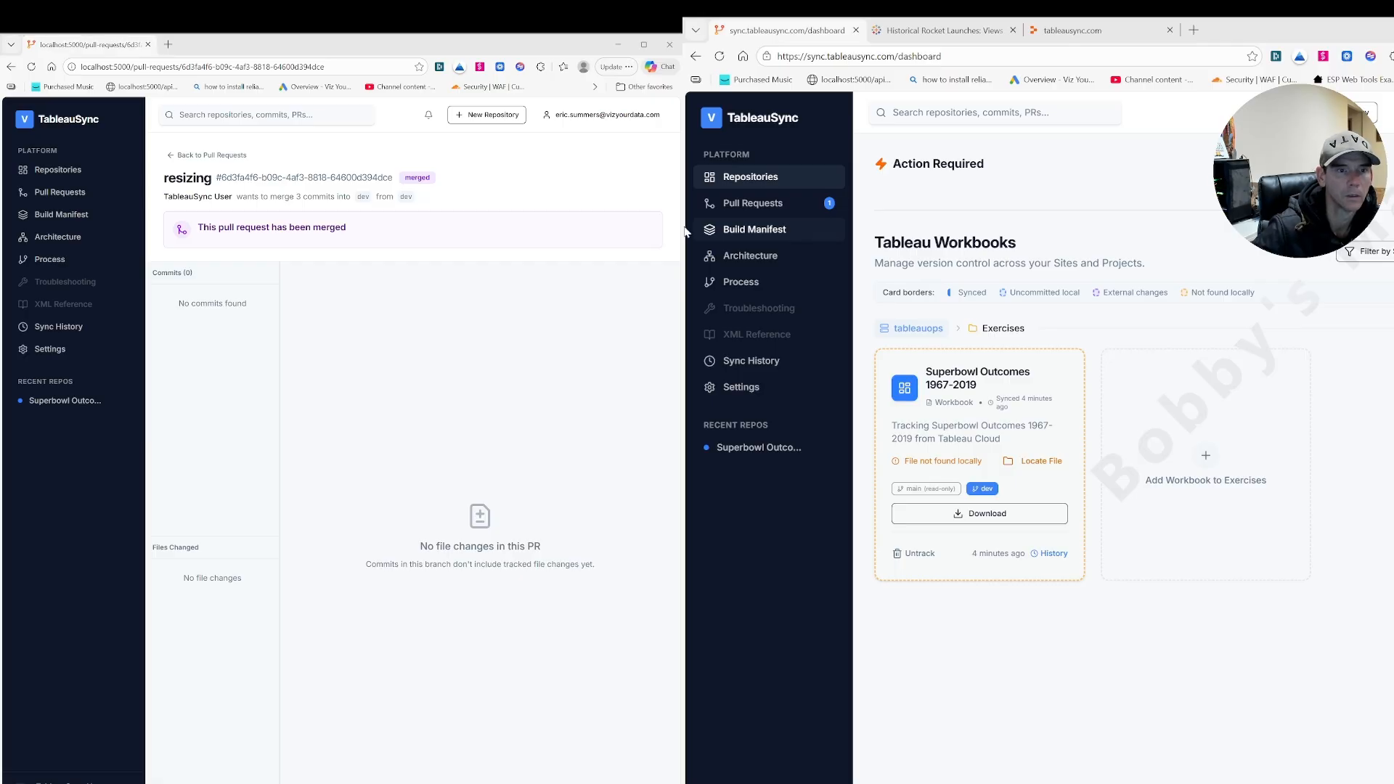
- Review the Build Manifest timeline, including the itemized changes of the "resized dashboard, added sheet" commit
click(61, 214)
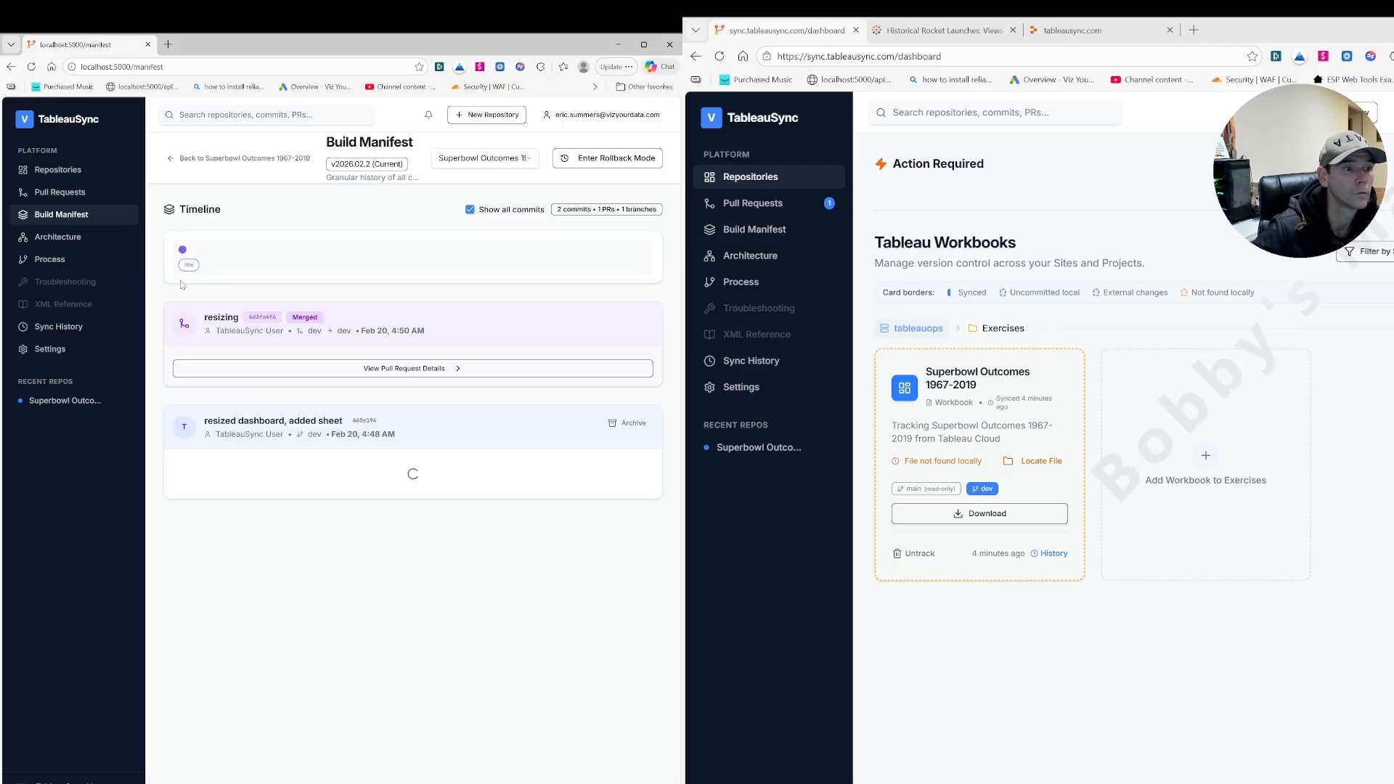
click(982, 220)
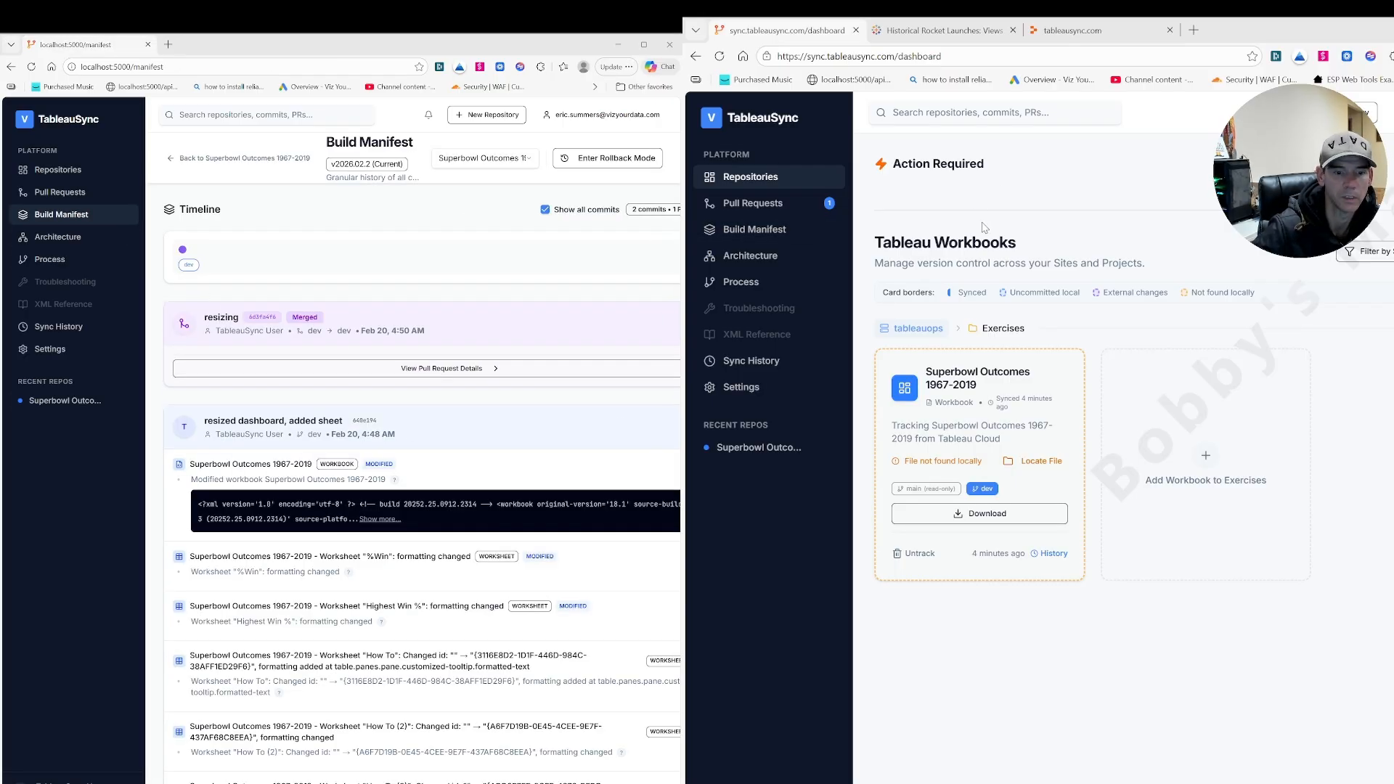
scroll(421, 480, down, 4)
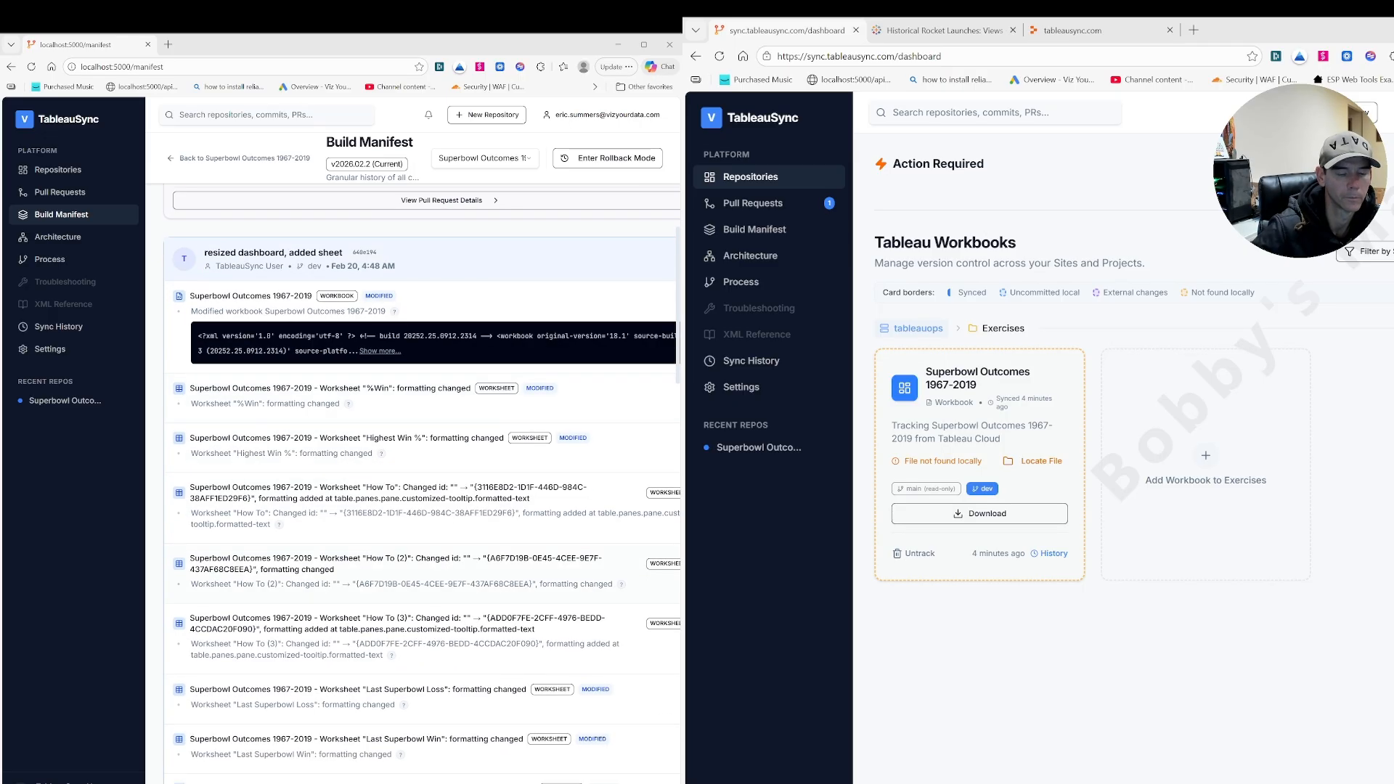
scroll(422, 479, down, 15)
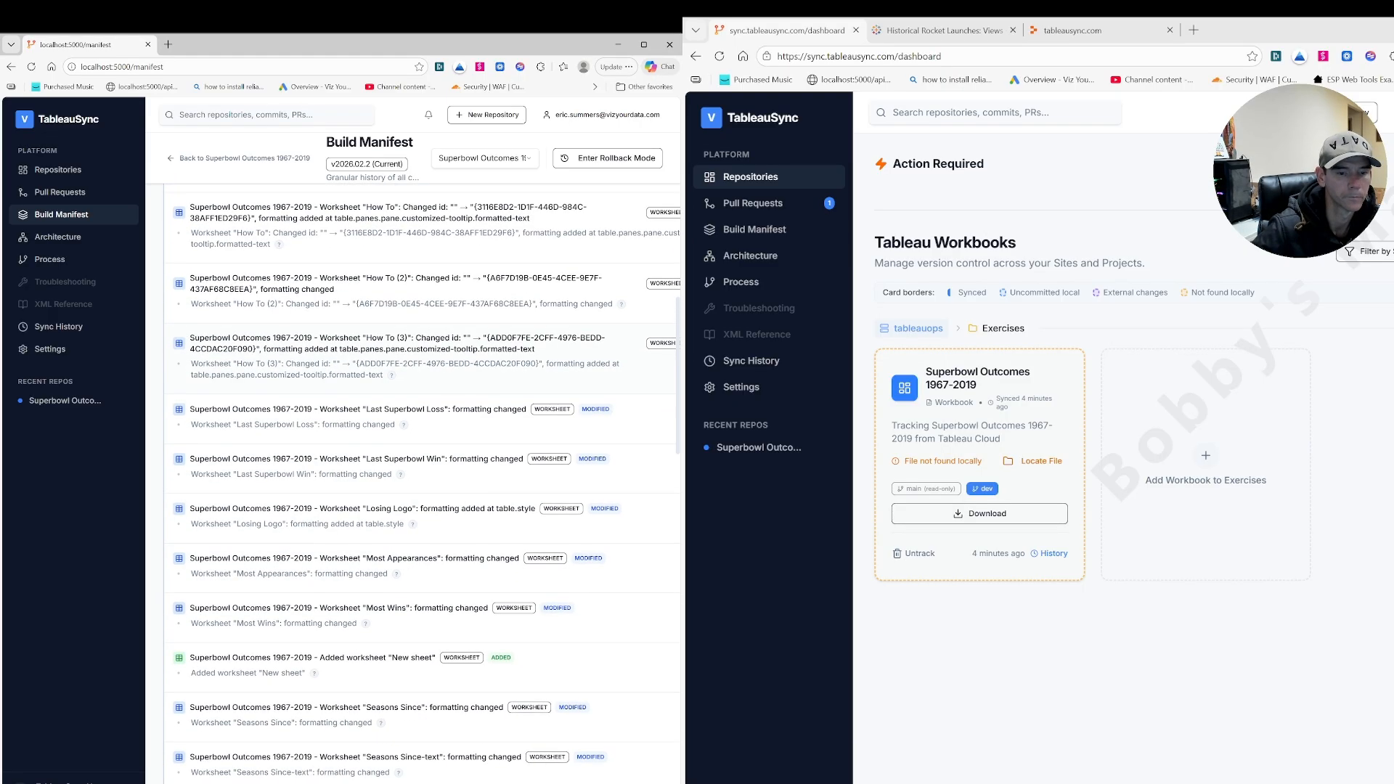
scroll(421, 480, up, 8)
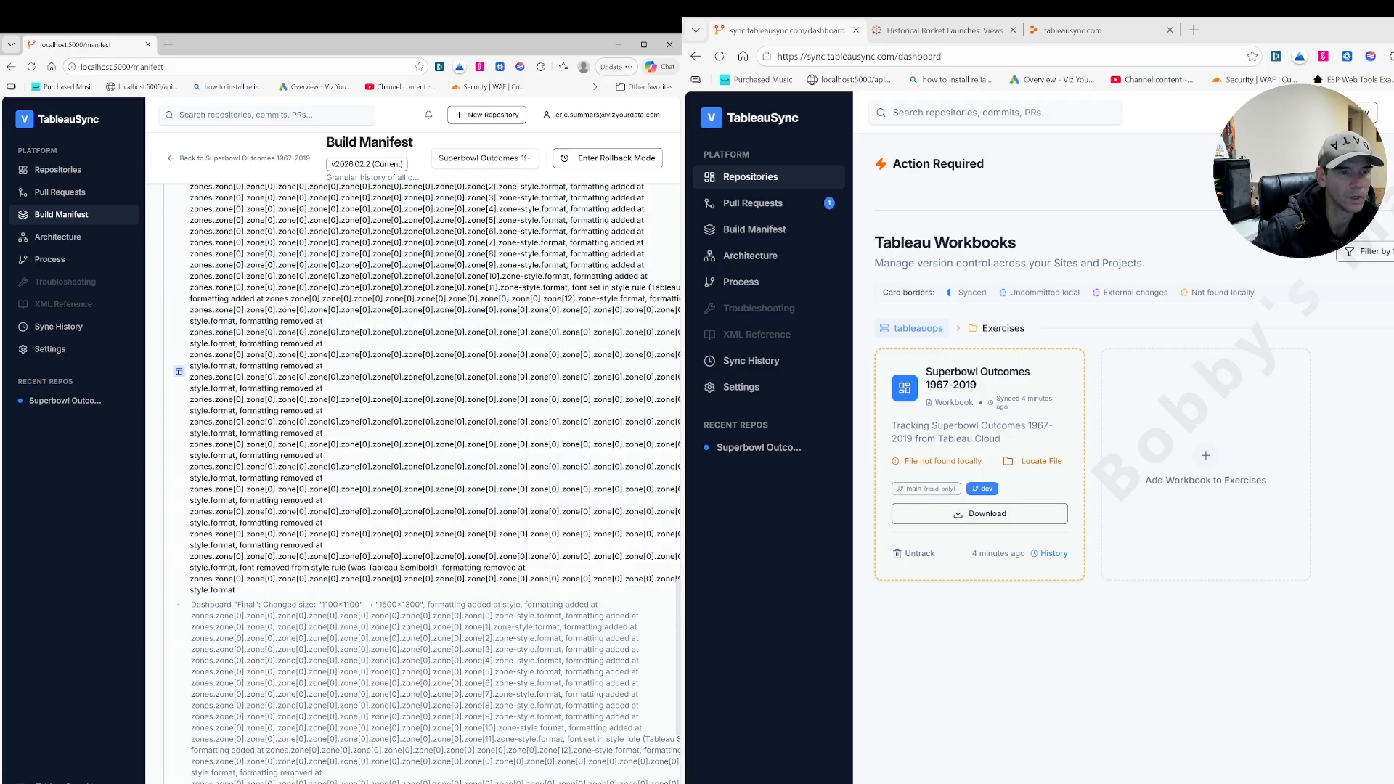
scroll(421, 480, up, 10)
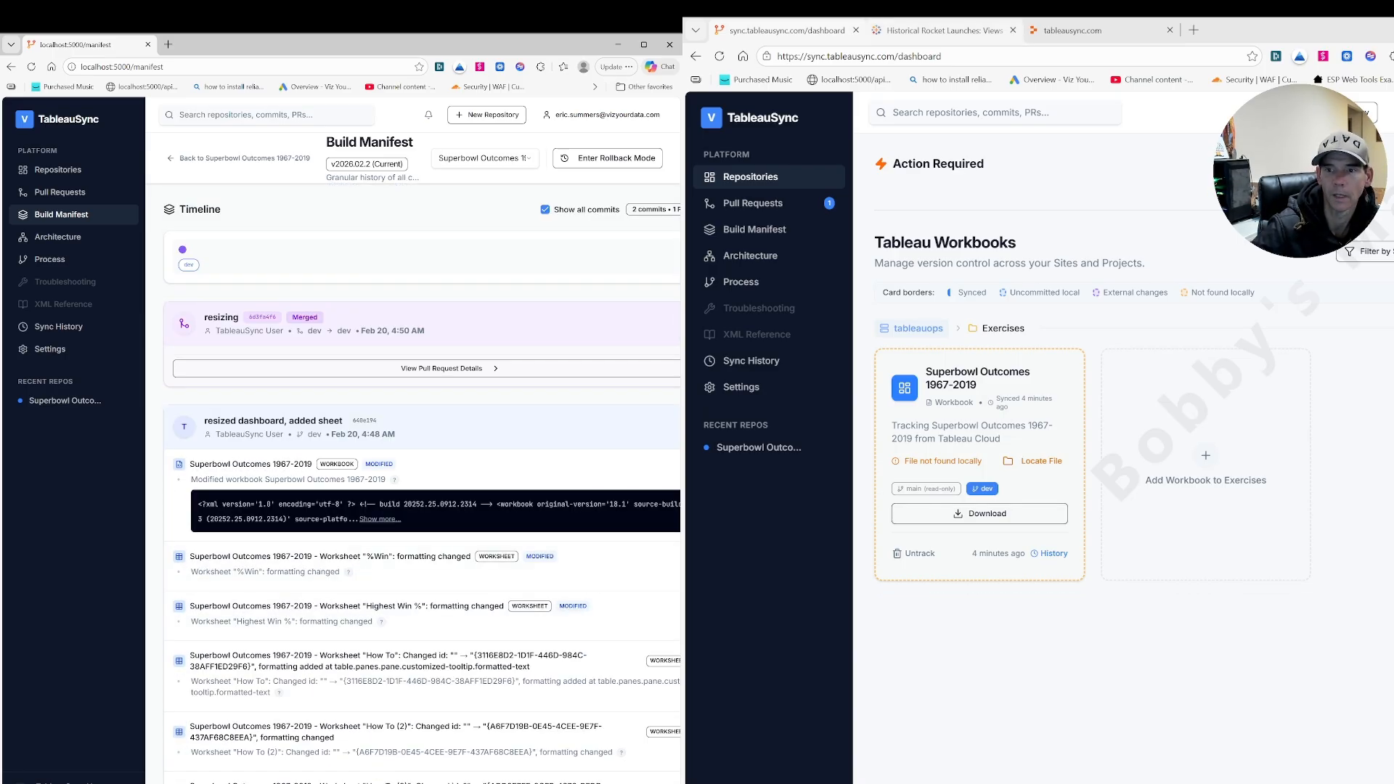
- Switch to Tableau Cloud and view the workbooks in the Exercises project
click(936, 30)
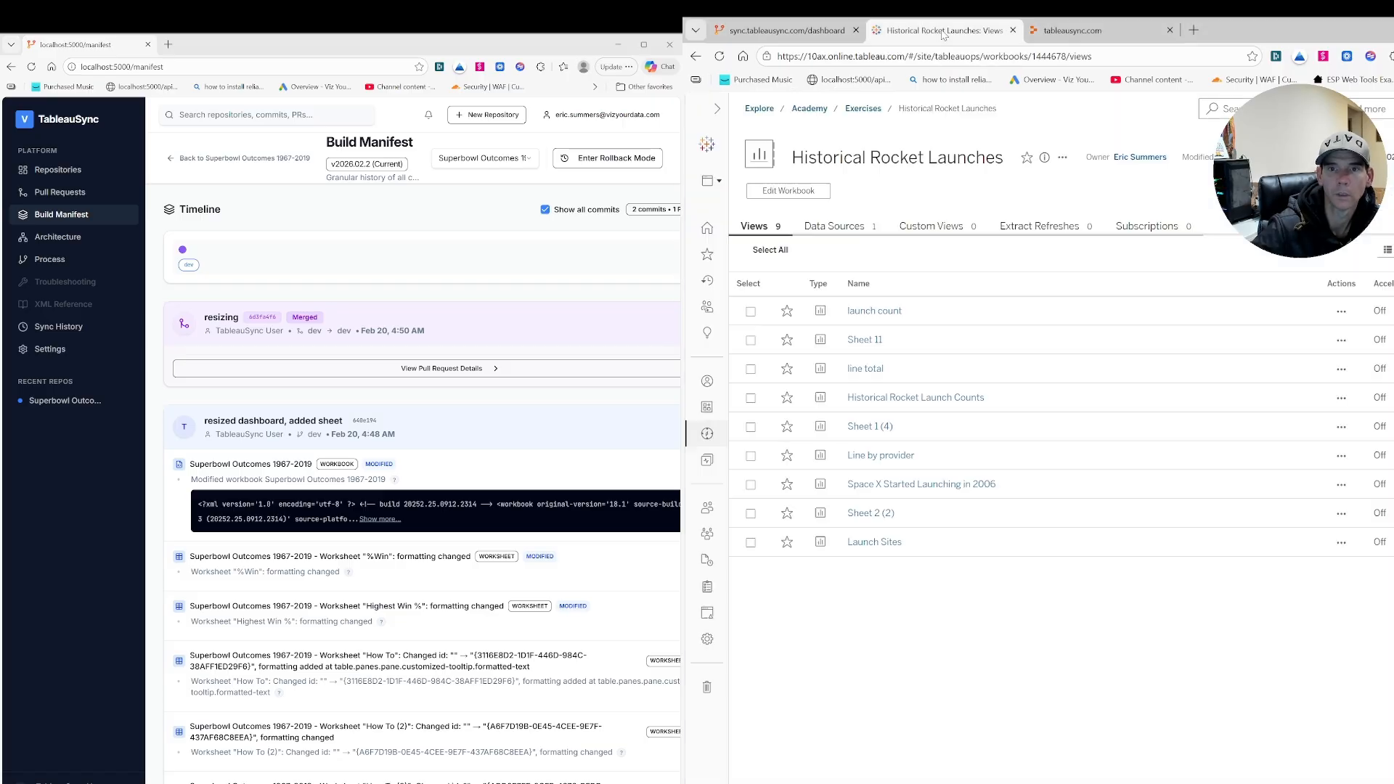
click(863, 108)
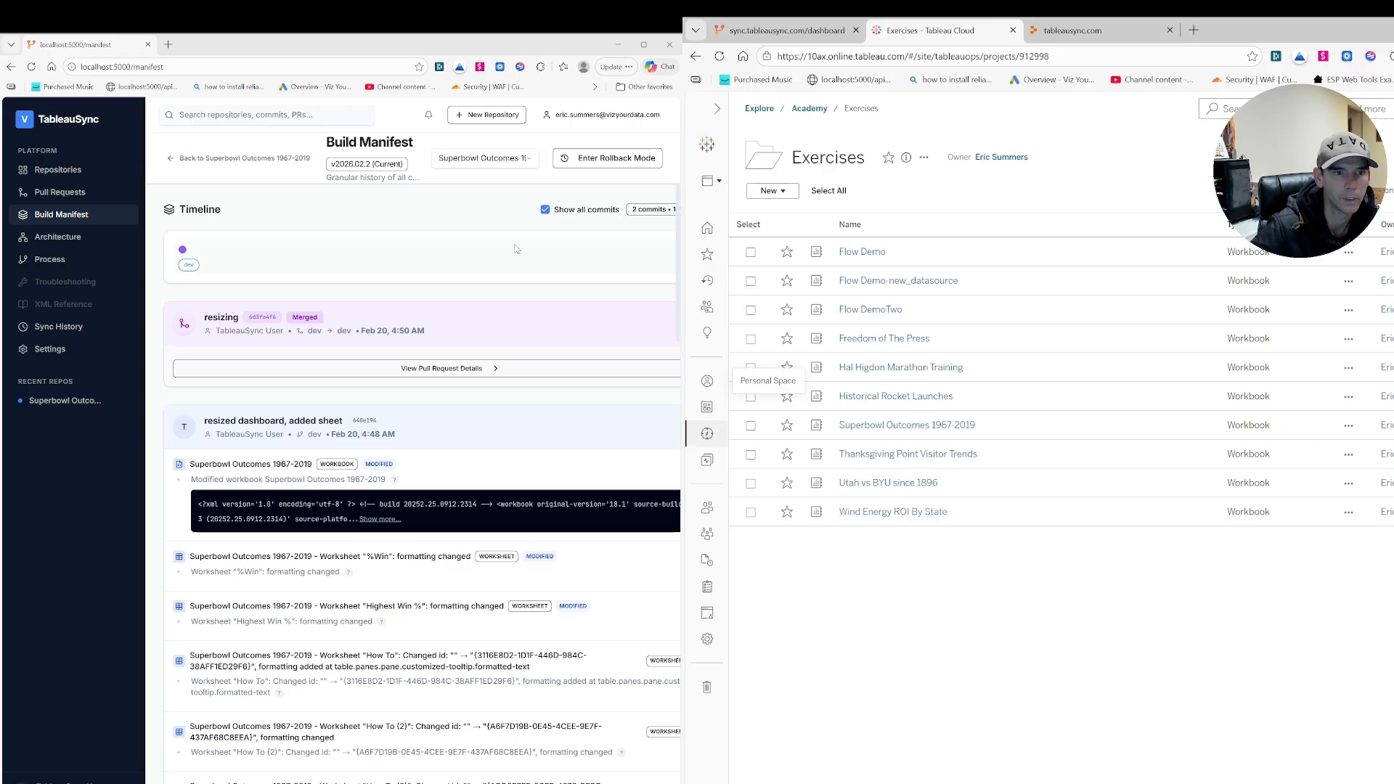
click(445, 220)
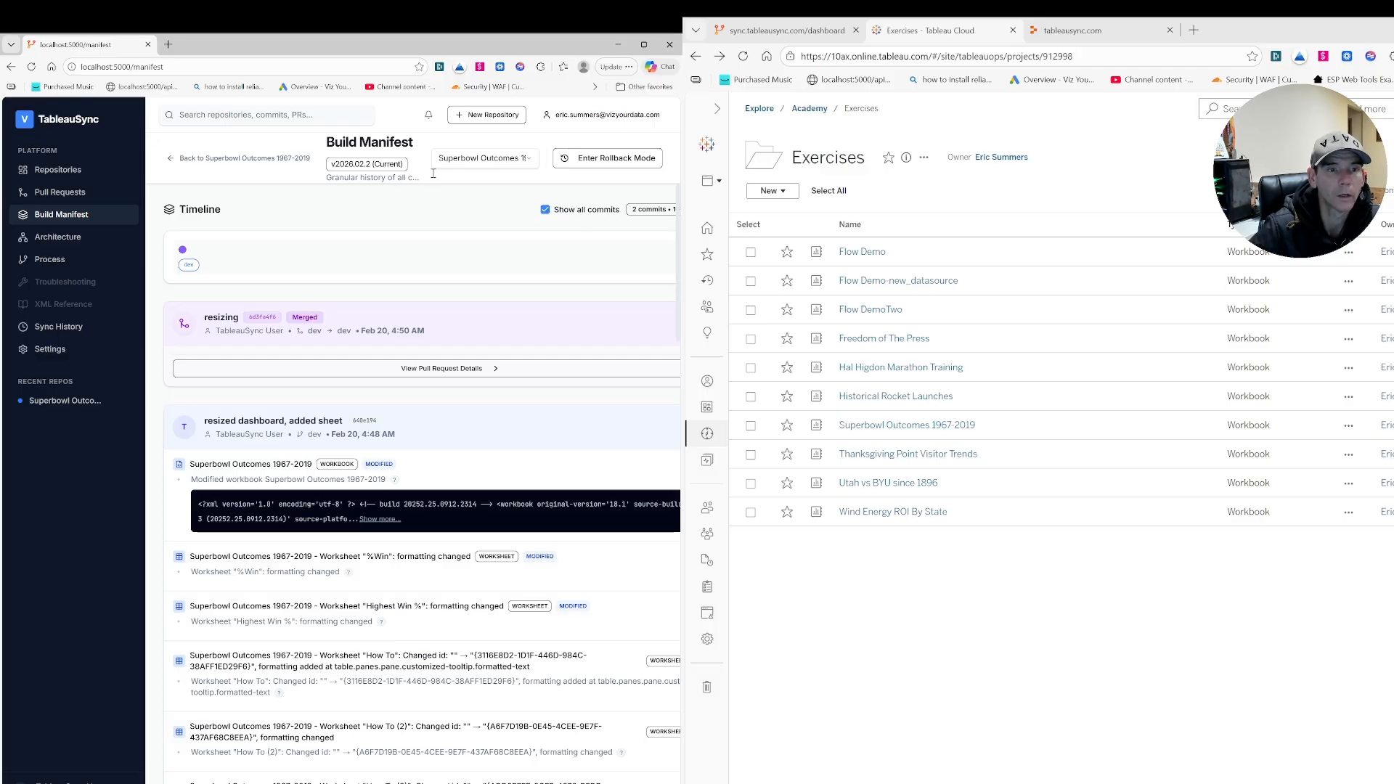
- Switch to the hosted TableauSync and check the Build Manifest and pull requests for the Superbowl Outcomes 1967-2019 repository
click(787, 30)
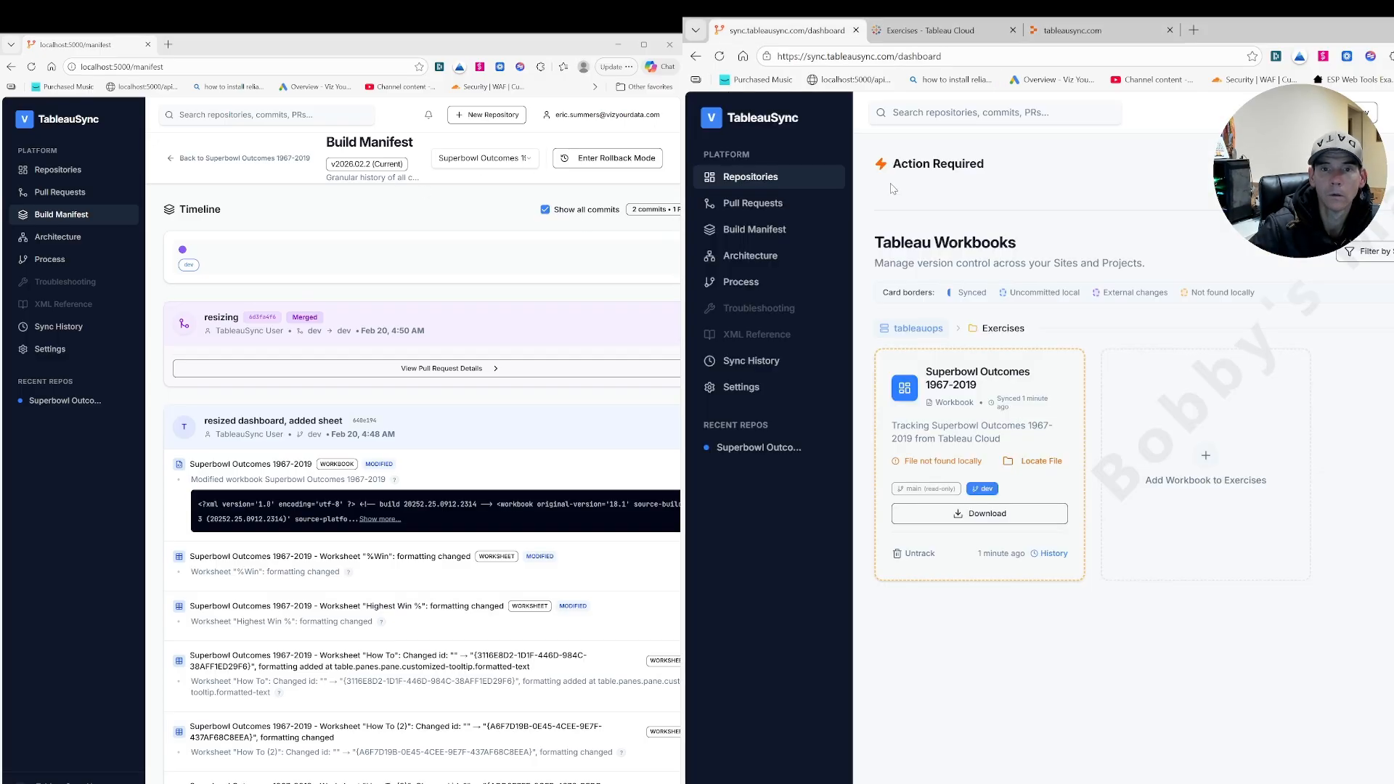
click(1002, 396)
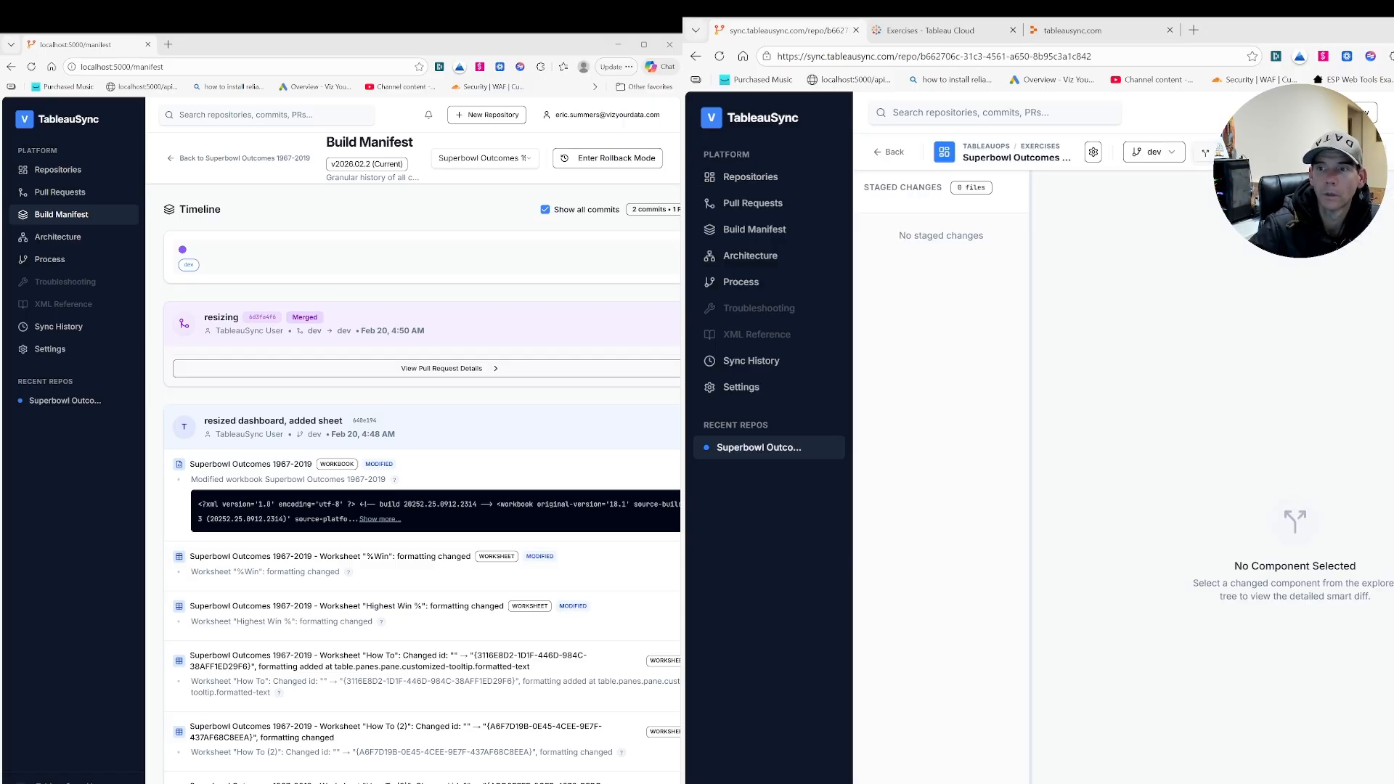
click(754, 229)
scroll(1041, 442, down, 2)
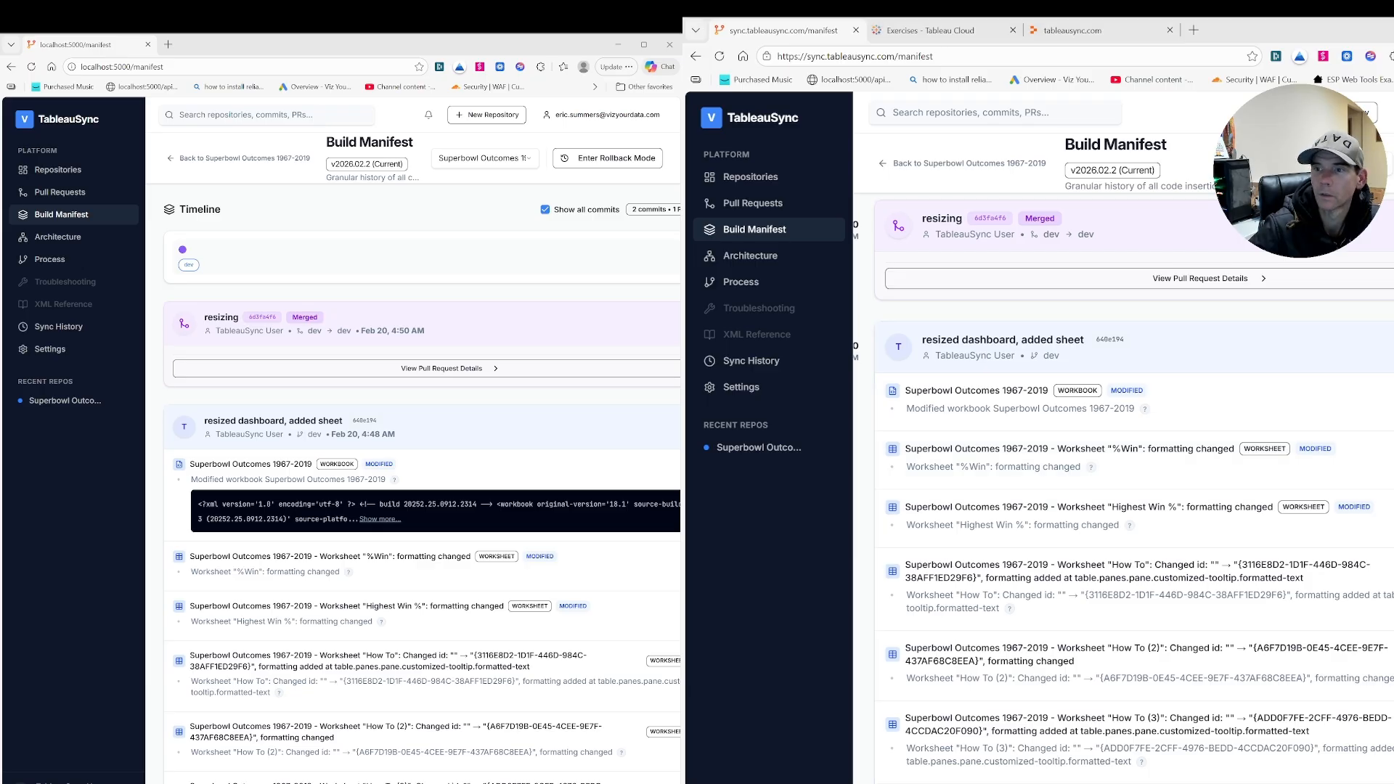
click(752, 203)
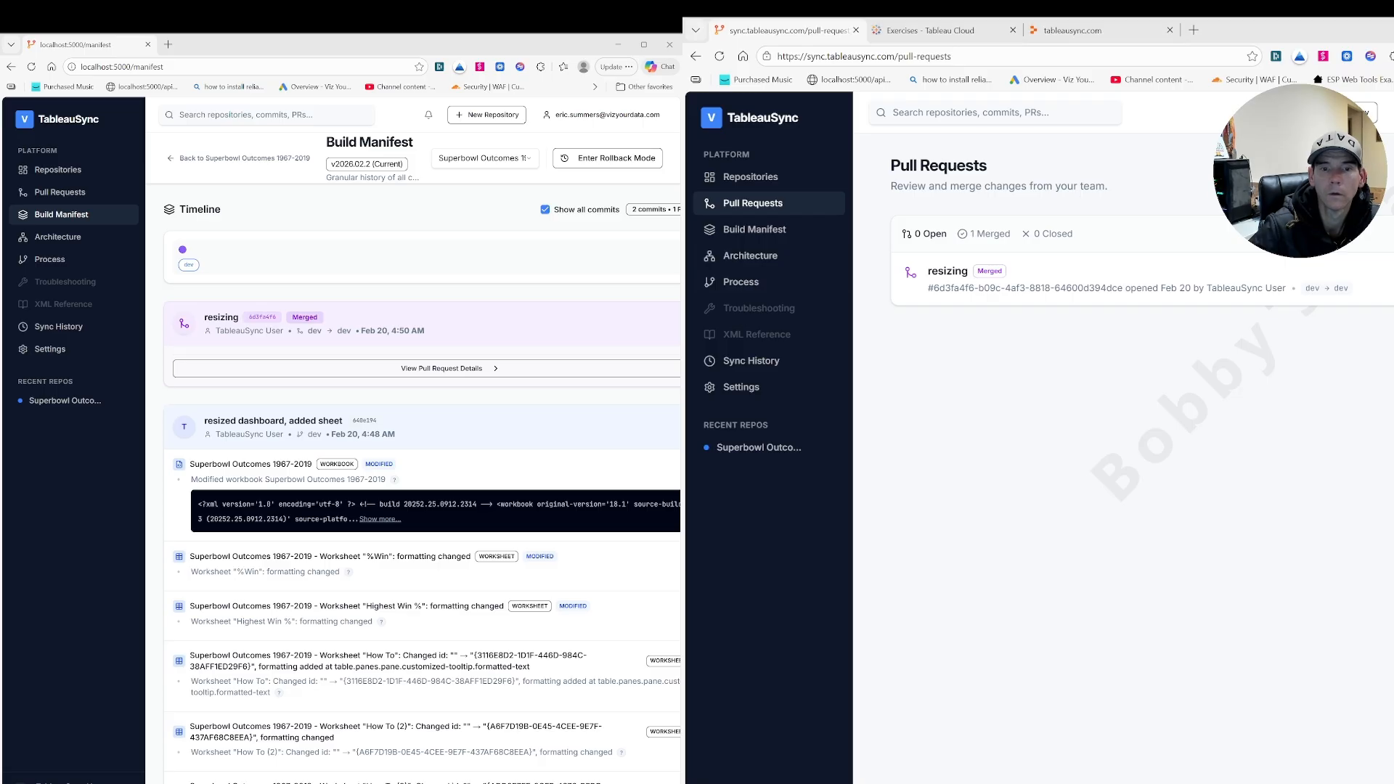
click(750, 177)
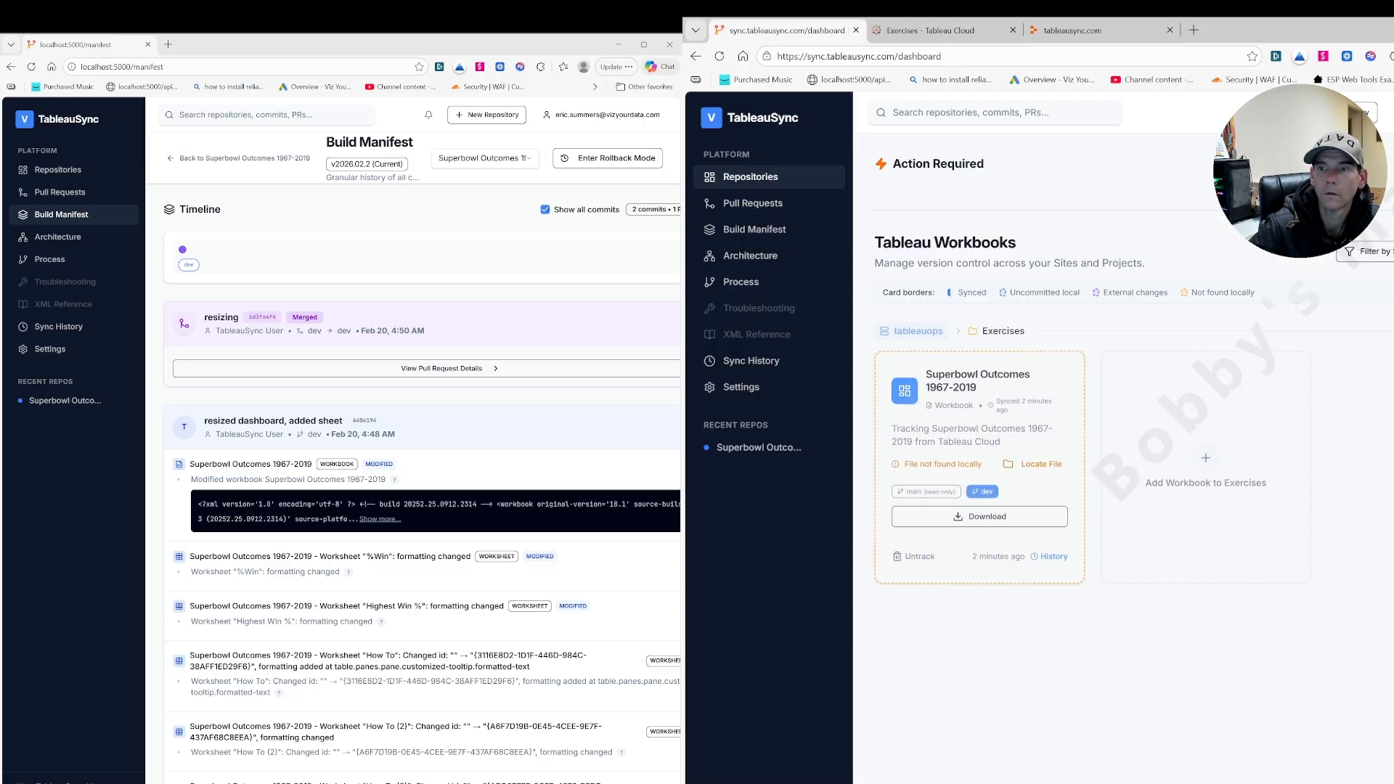
click(1028, 416)
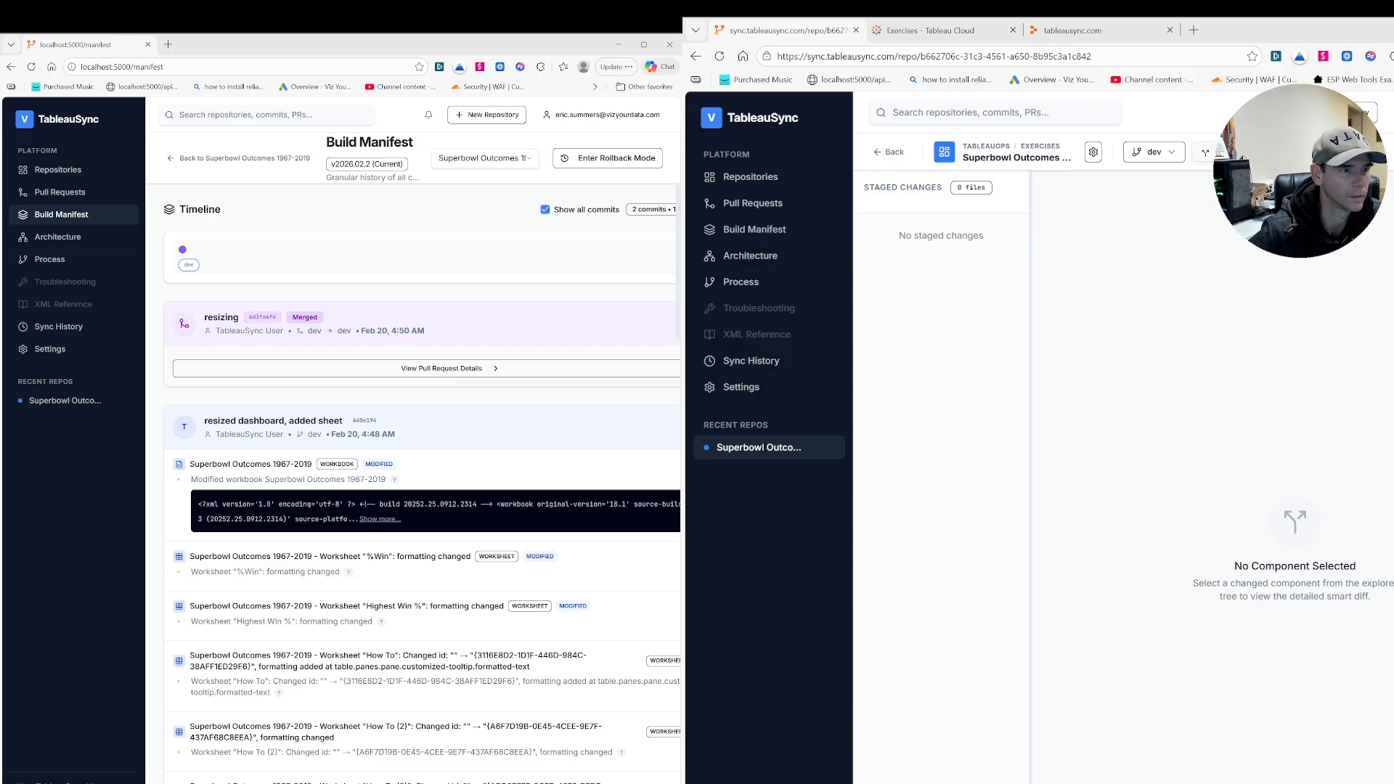
- View the Complete Workflow Process walkthrough in the local TableauSync and return to its Build Manifest timeline
click(50, 259)
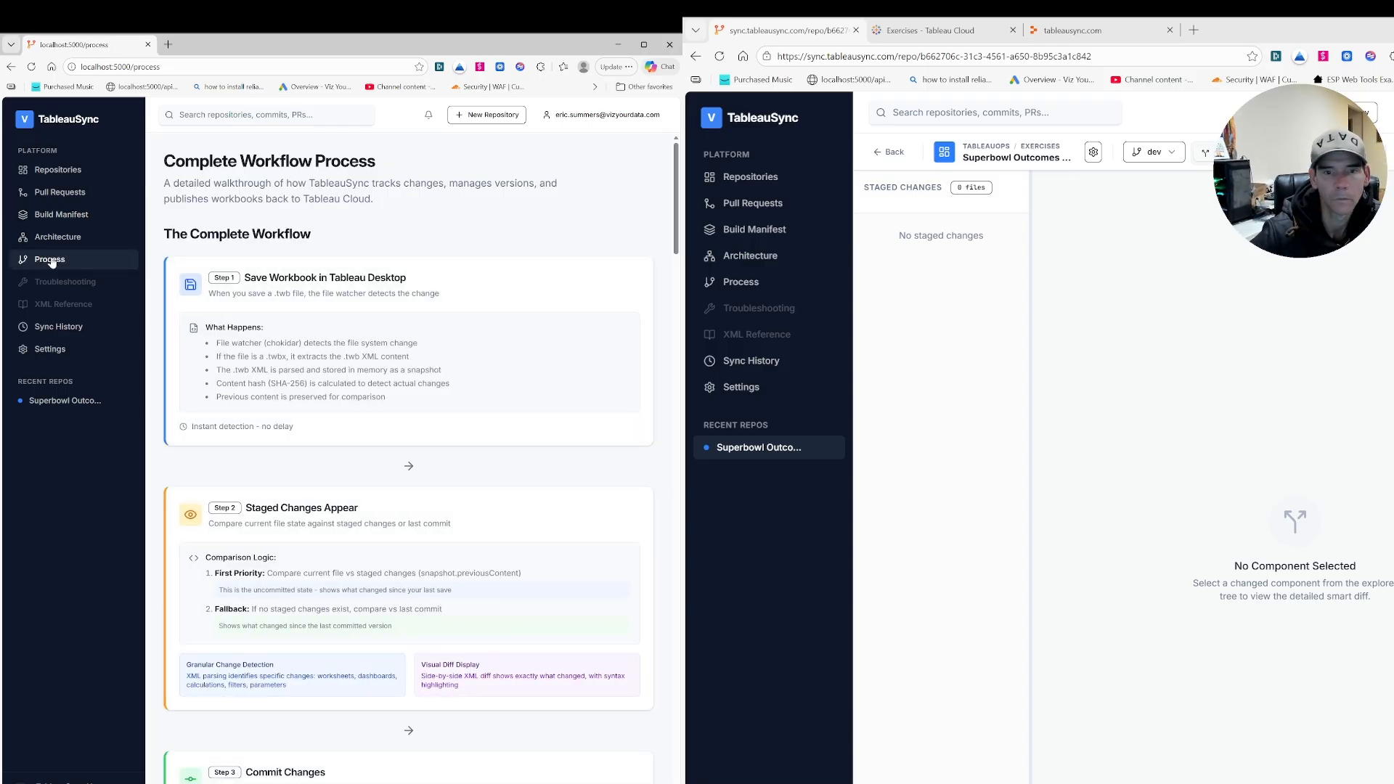
click(53, 216)
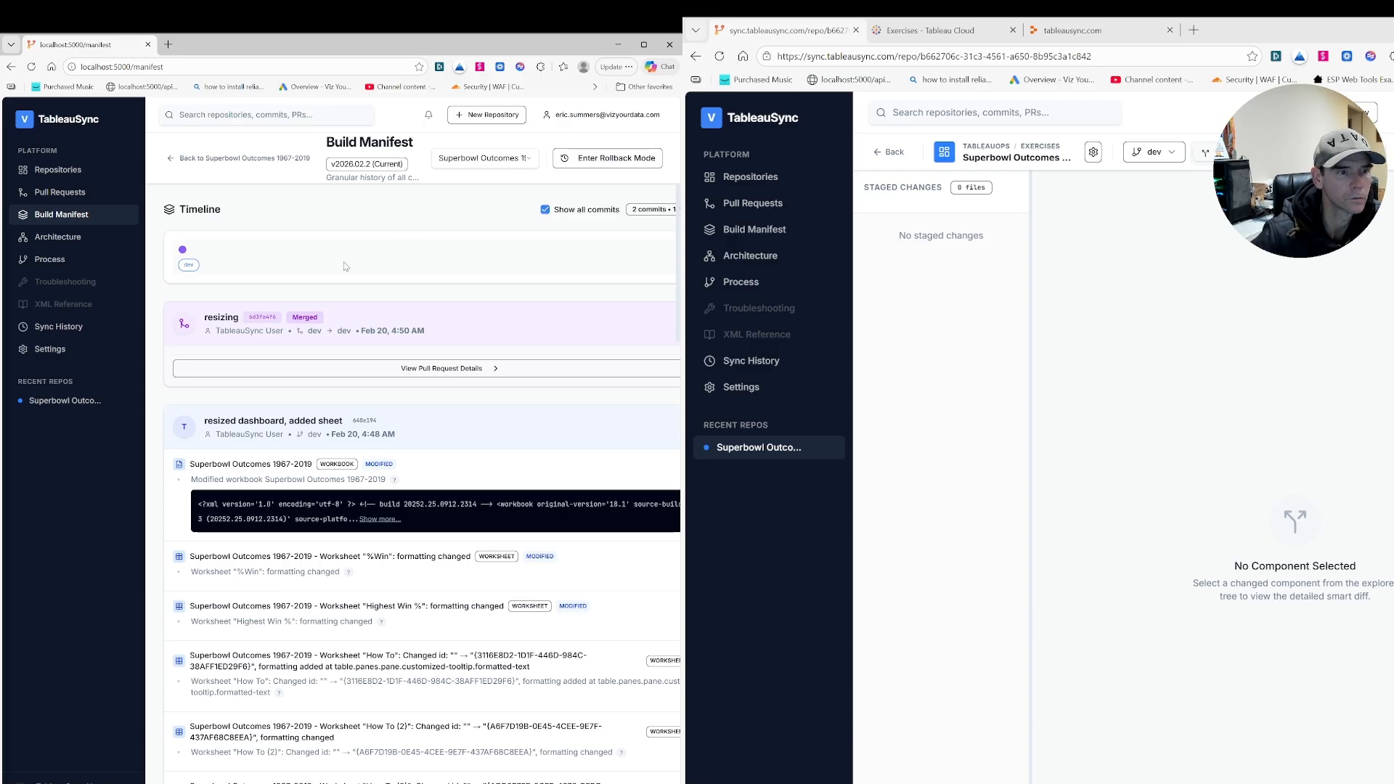